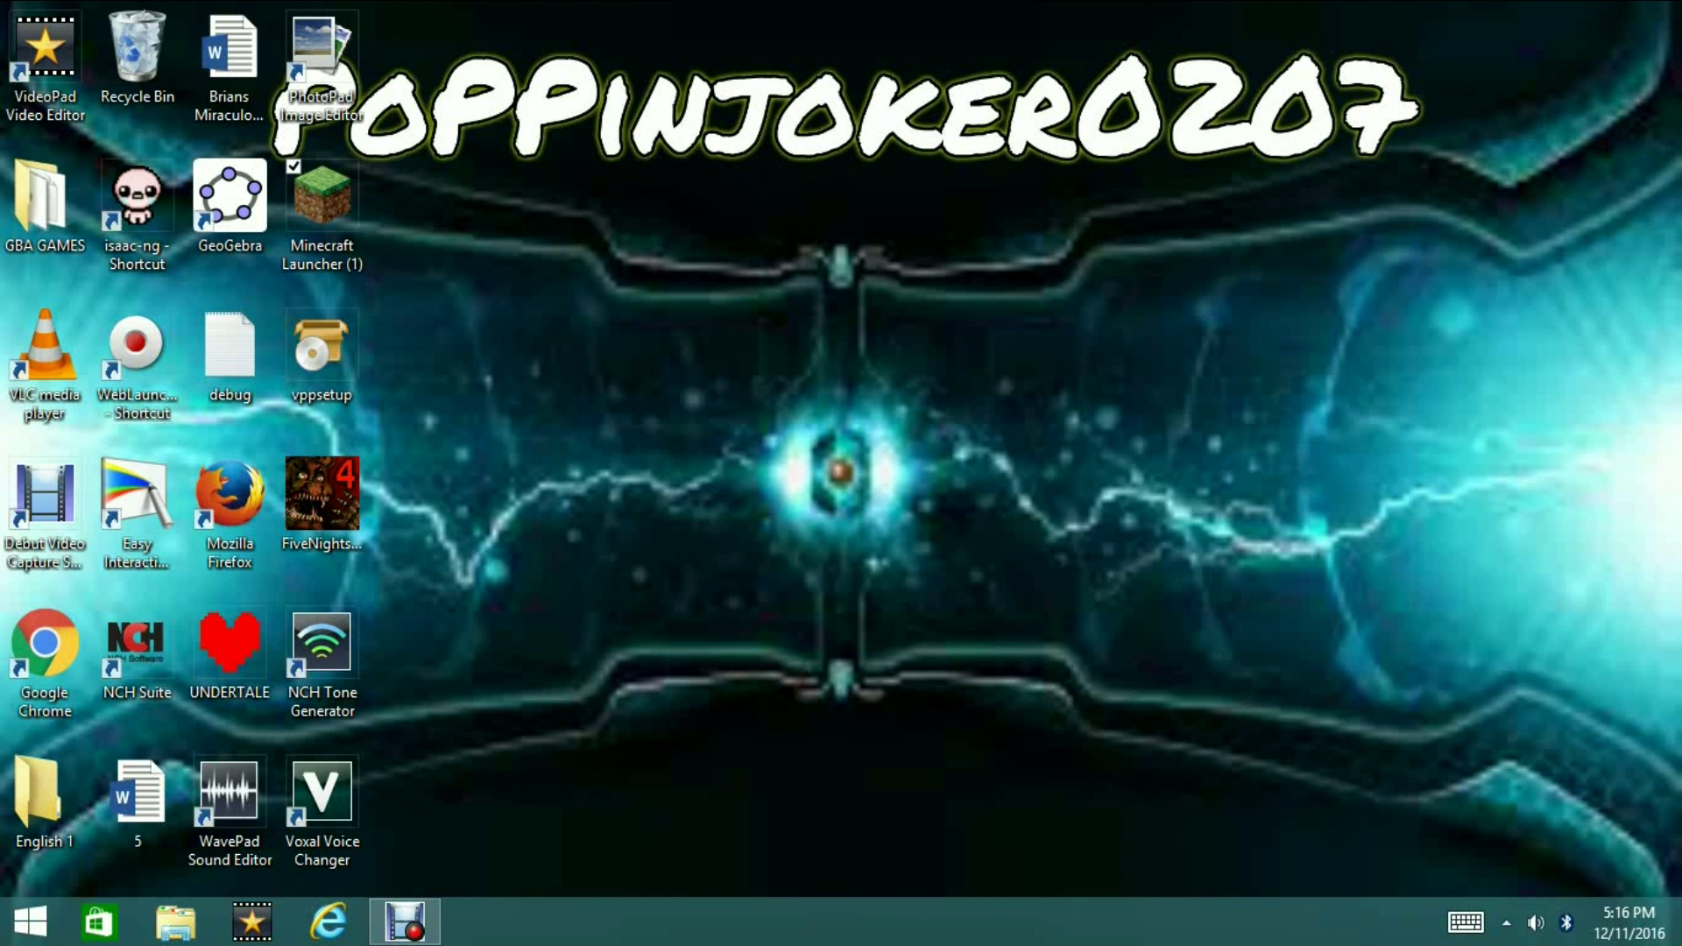
Launch Task Manager by searching 'Tas' from the Start screen and opening the top result.
key("super")
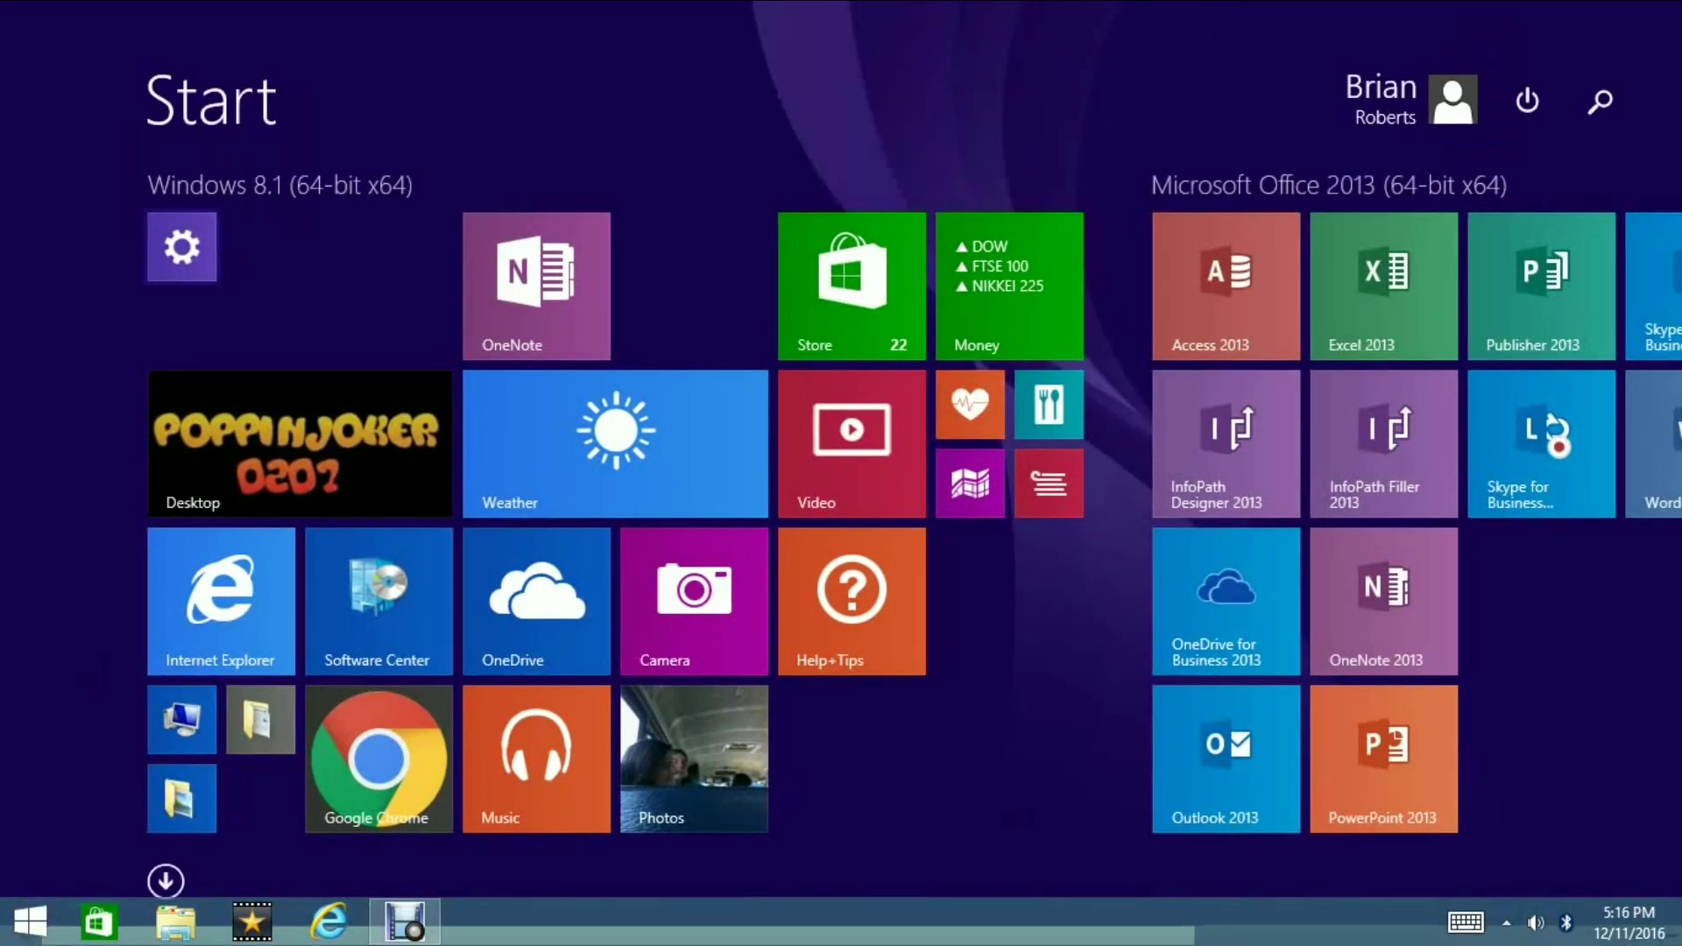
key("super")
key("super+x")
key("Up")
key("Up")
key("Up")
key("Up")
key("Up")
key("Up")
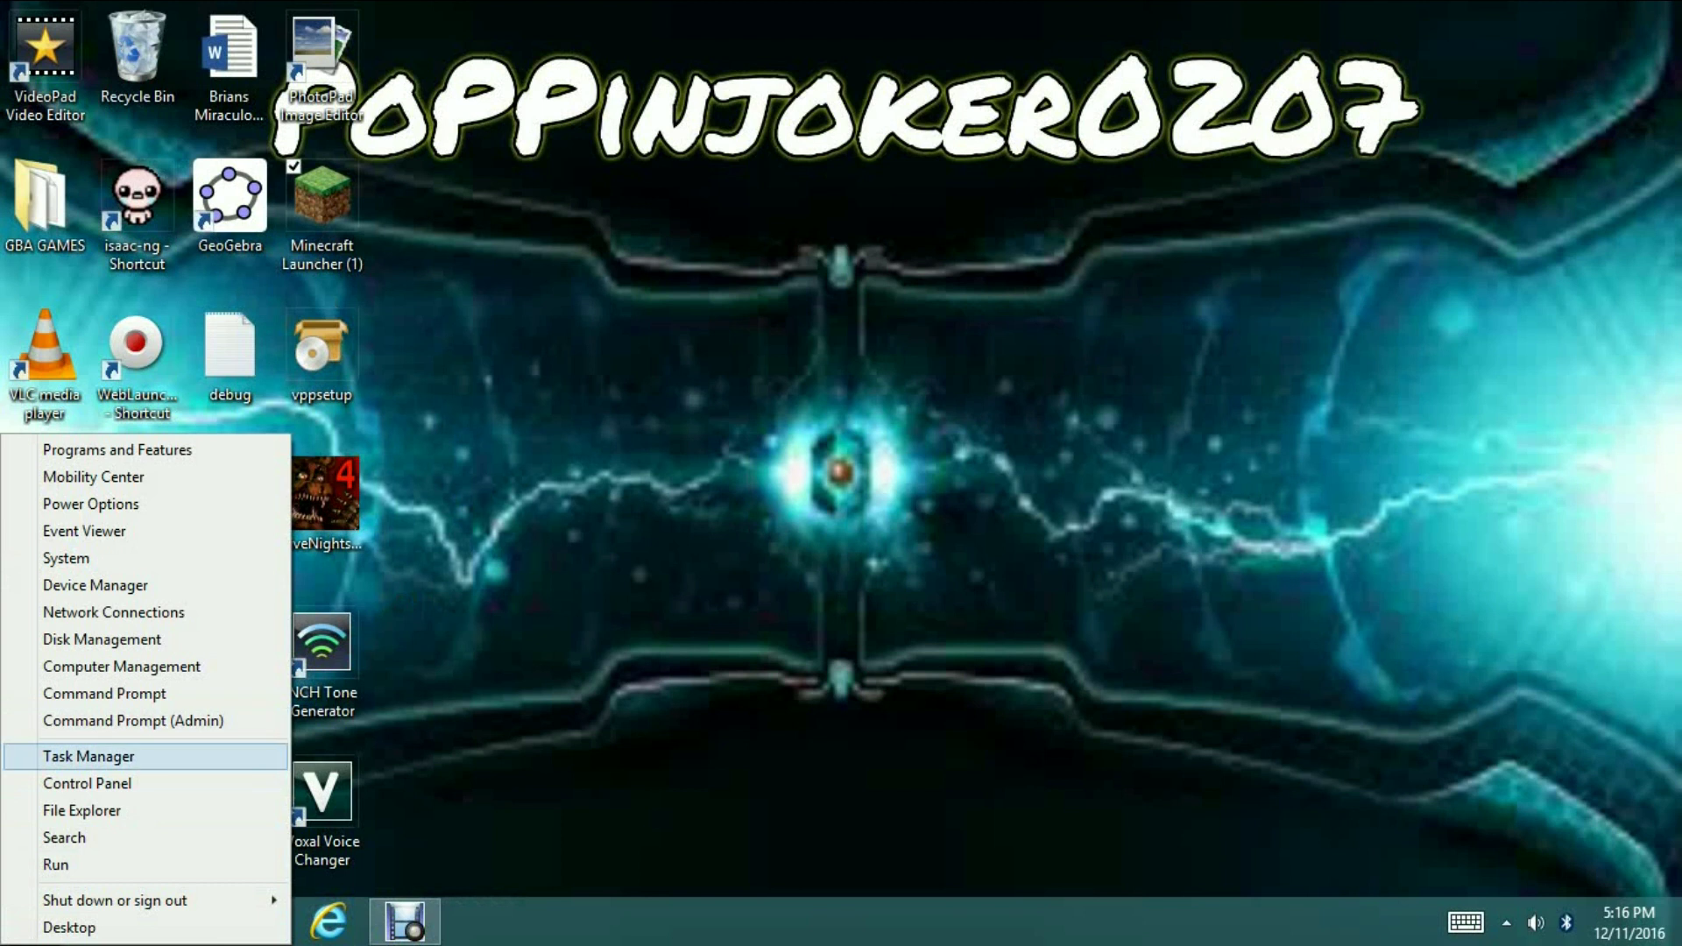
key("Escape")
key("super")
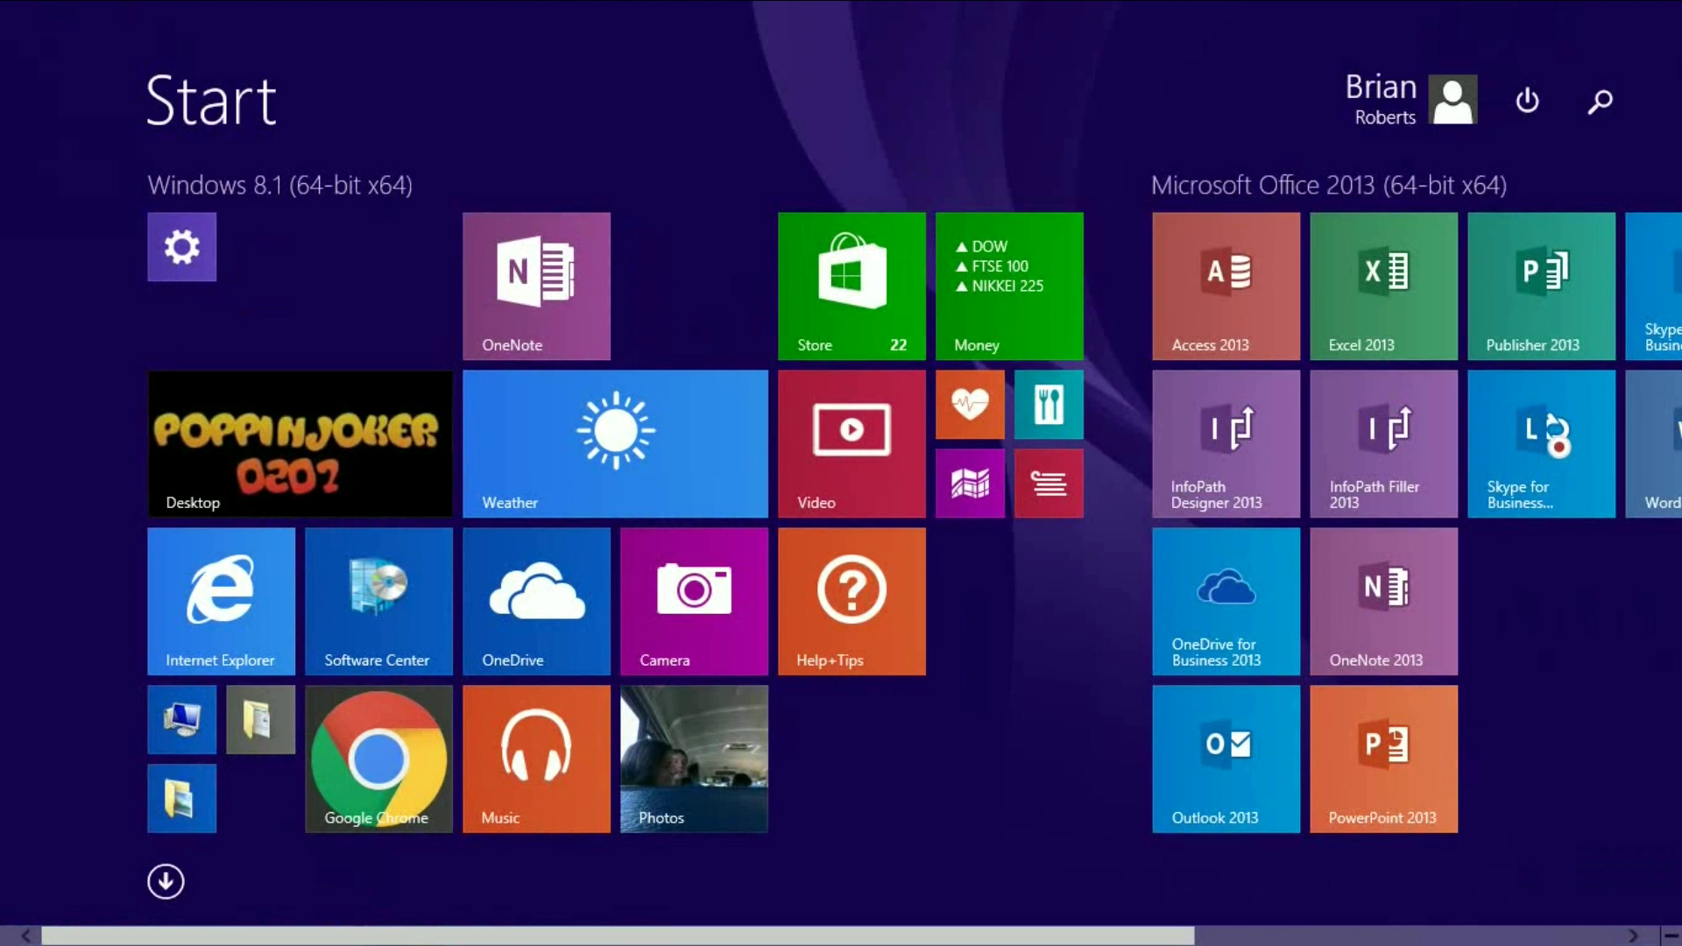
left_click(1599, 100)
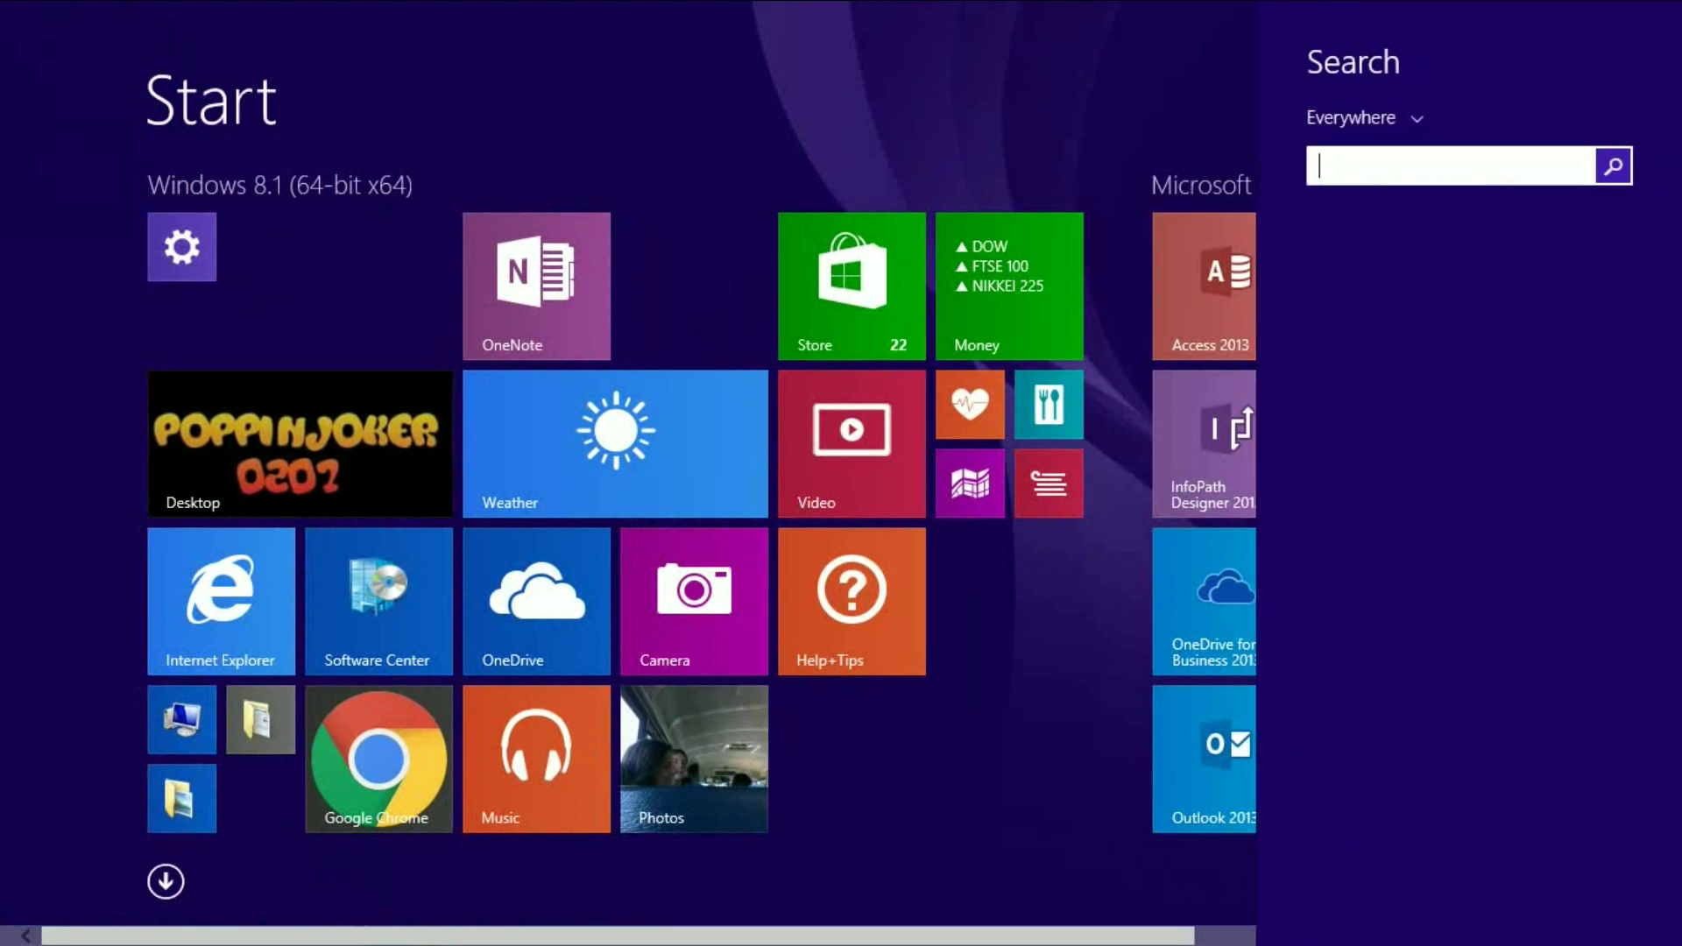
type("Task Manager")
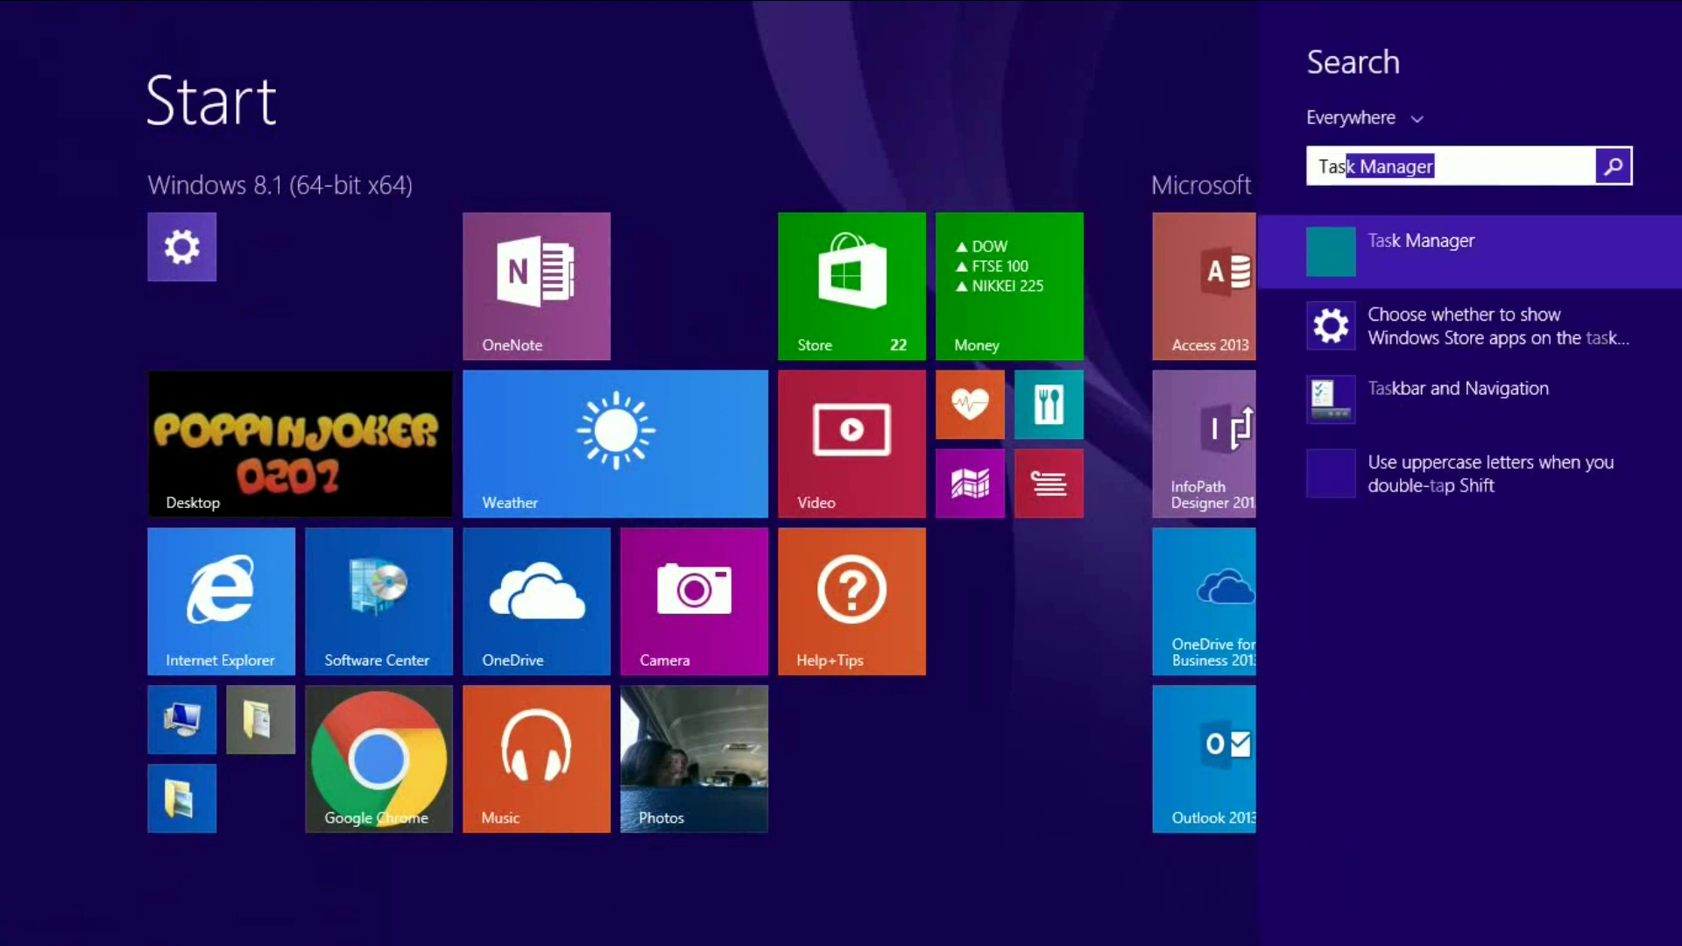
key("Return")
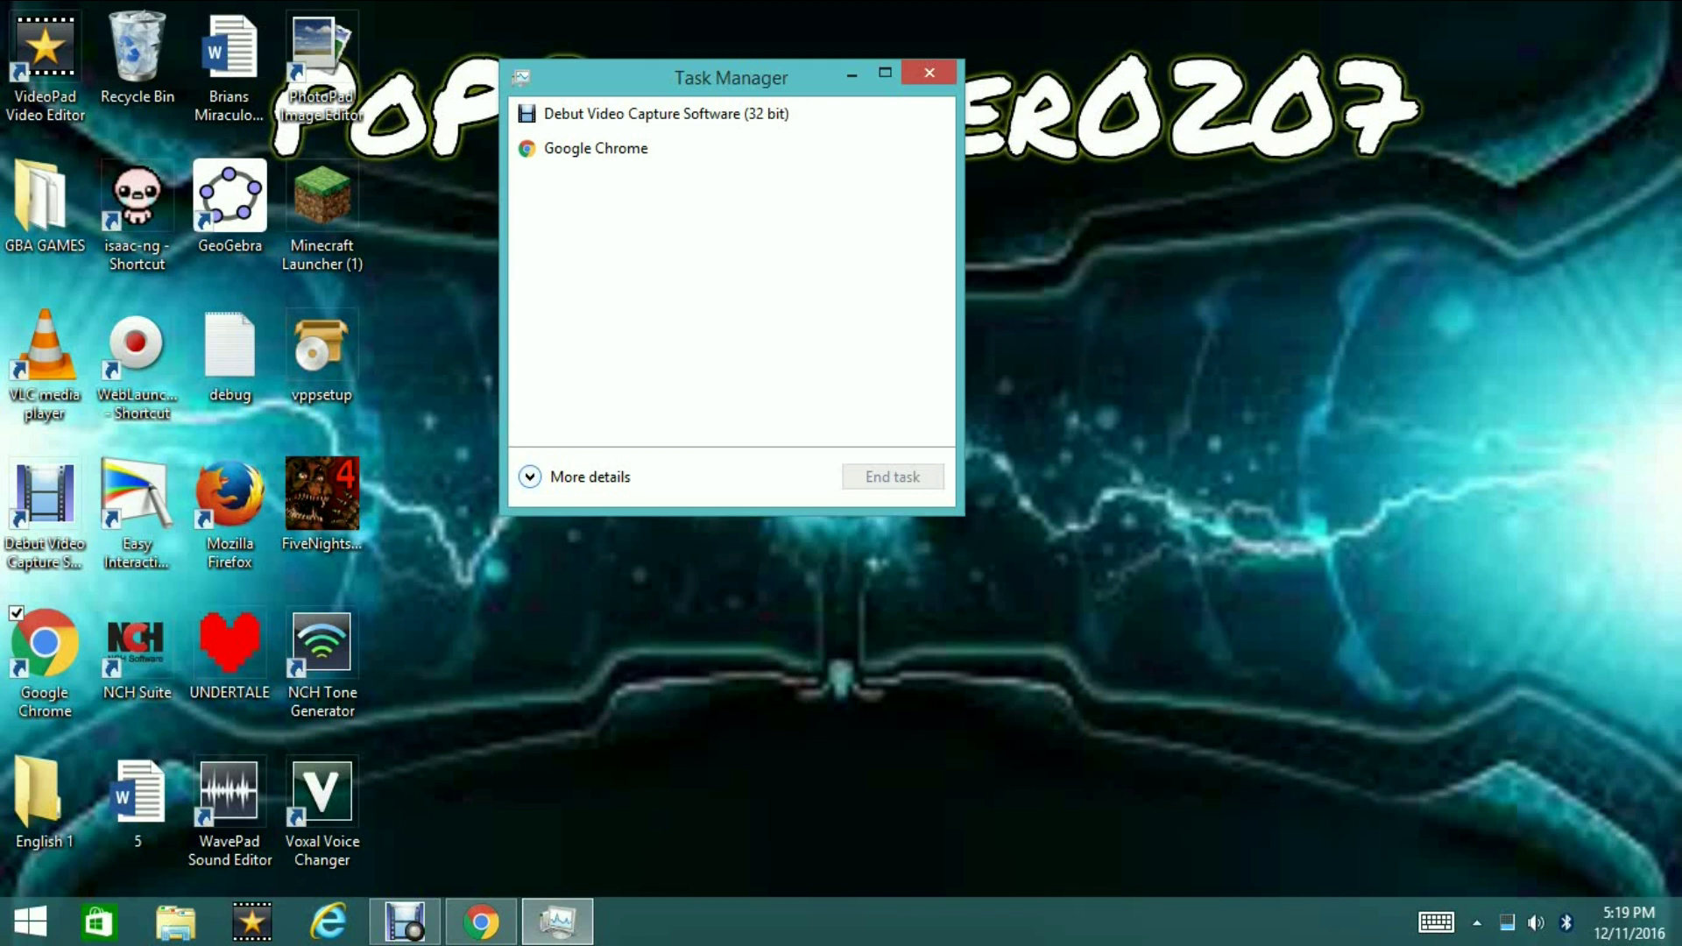
Expand Task Manager to its More details view and bring up Google Chrome's context menu.
key("alt+d")
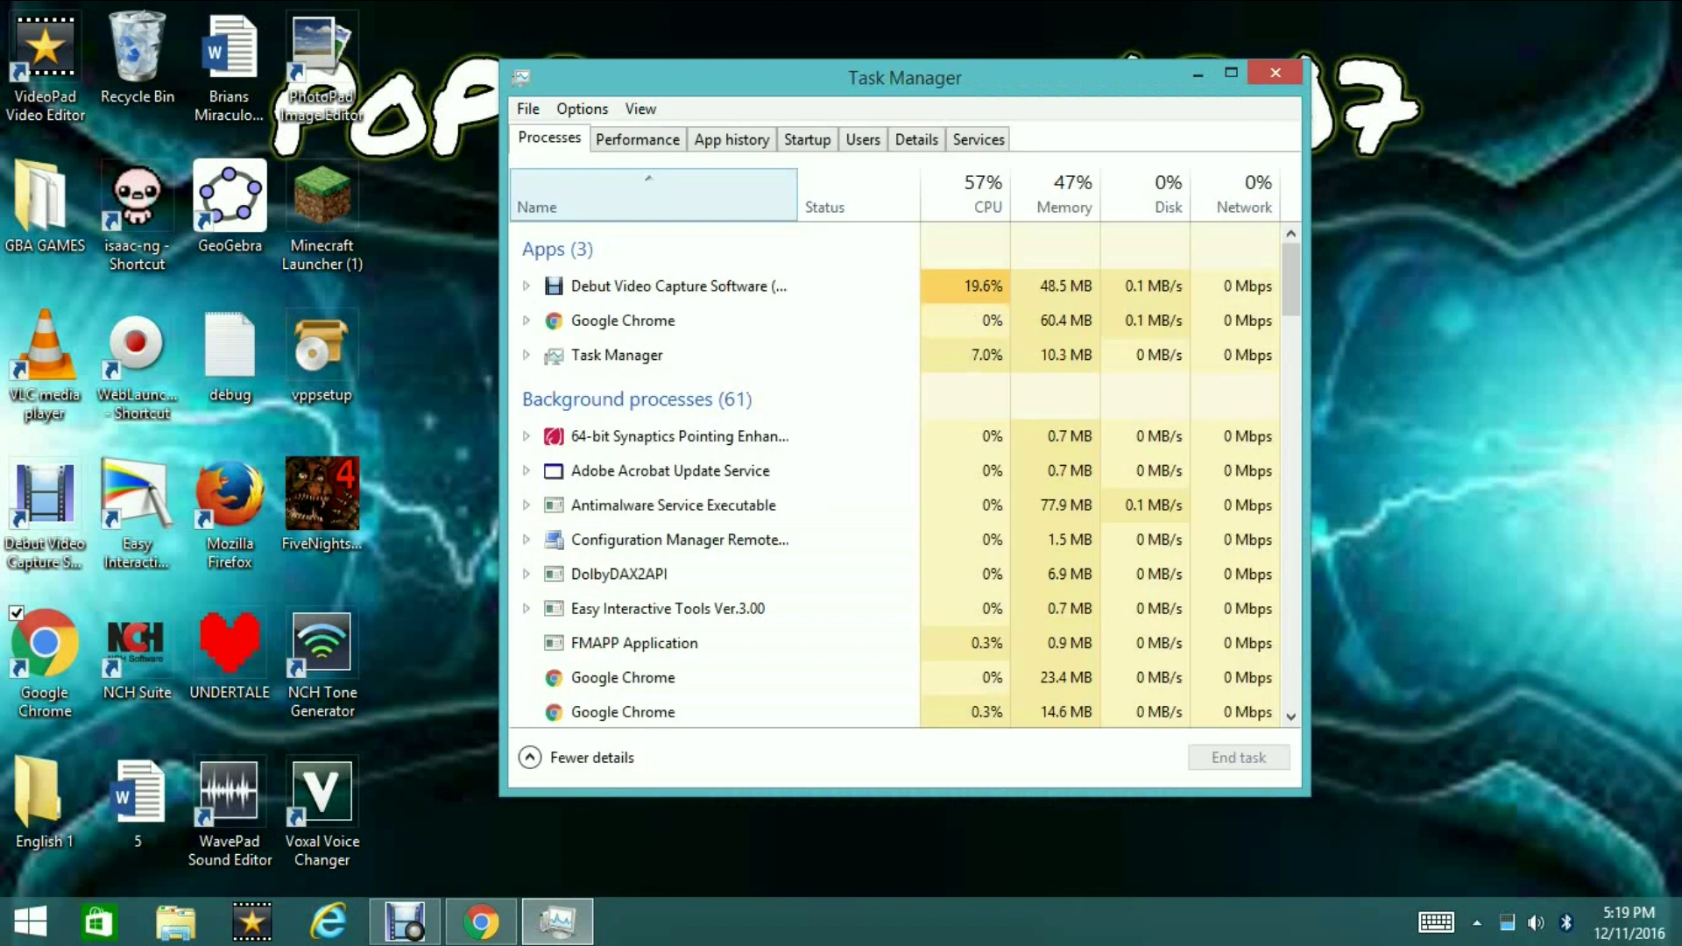
scroll(902, 473, "down", 5)
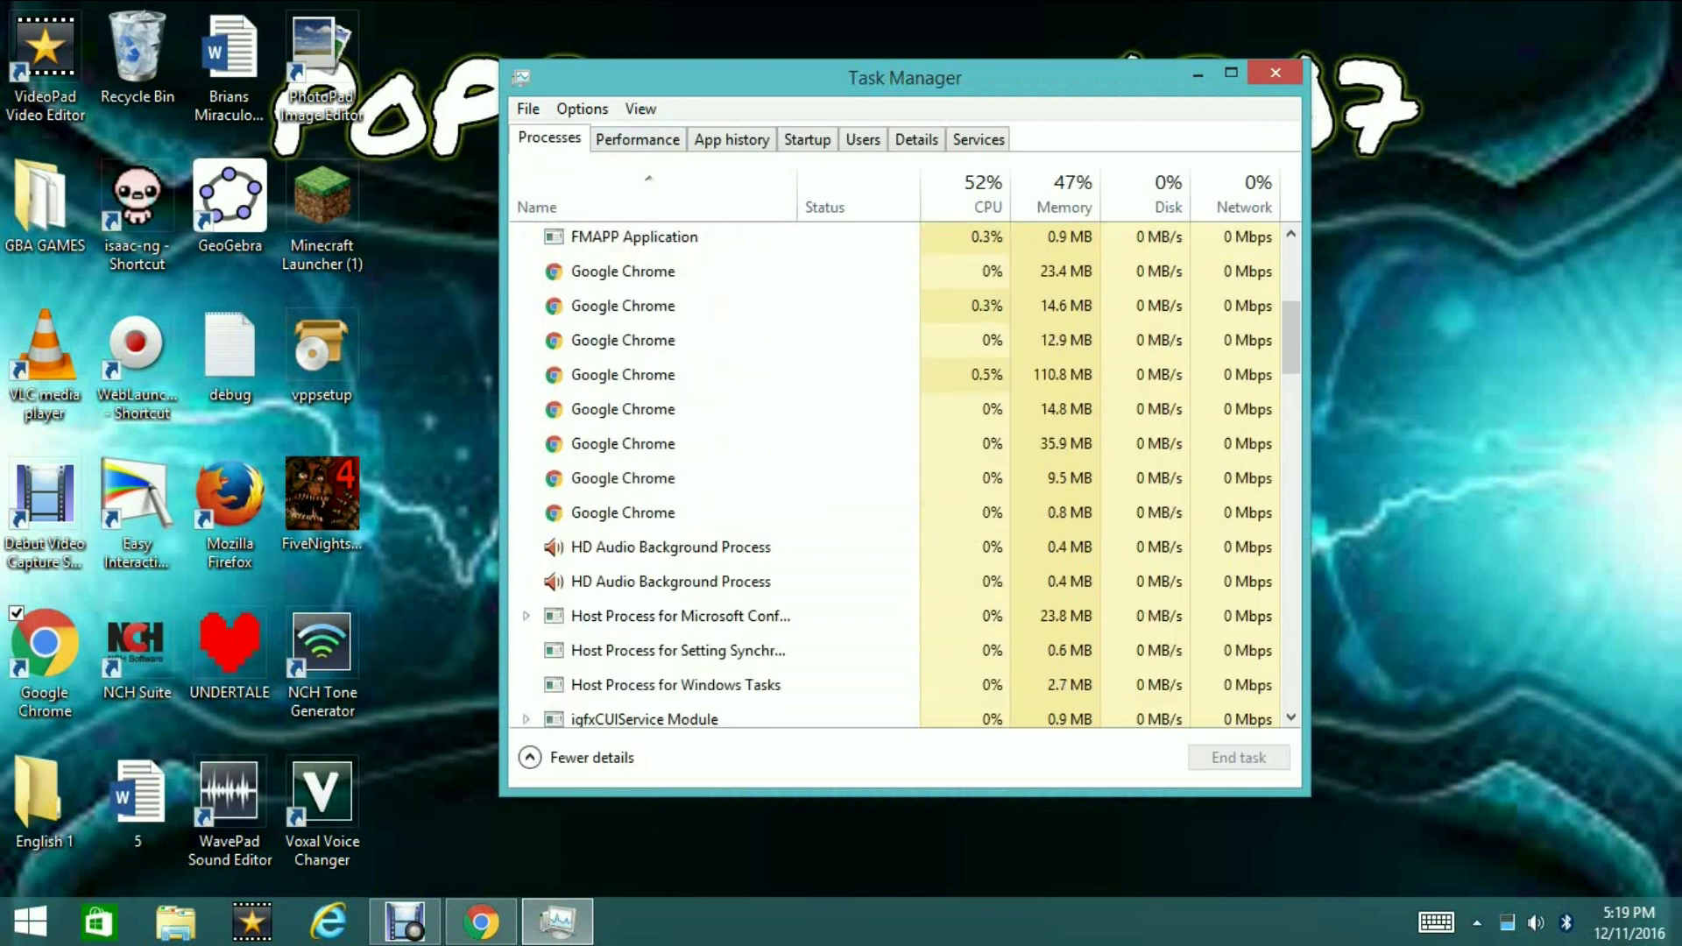
scroll(902, 473, "up", 2)
scroll(902, 473, "up", 4)
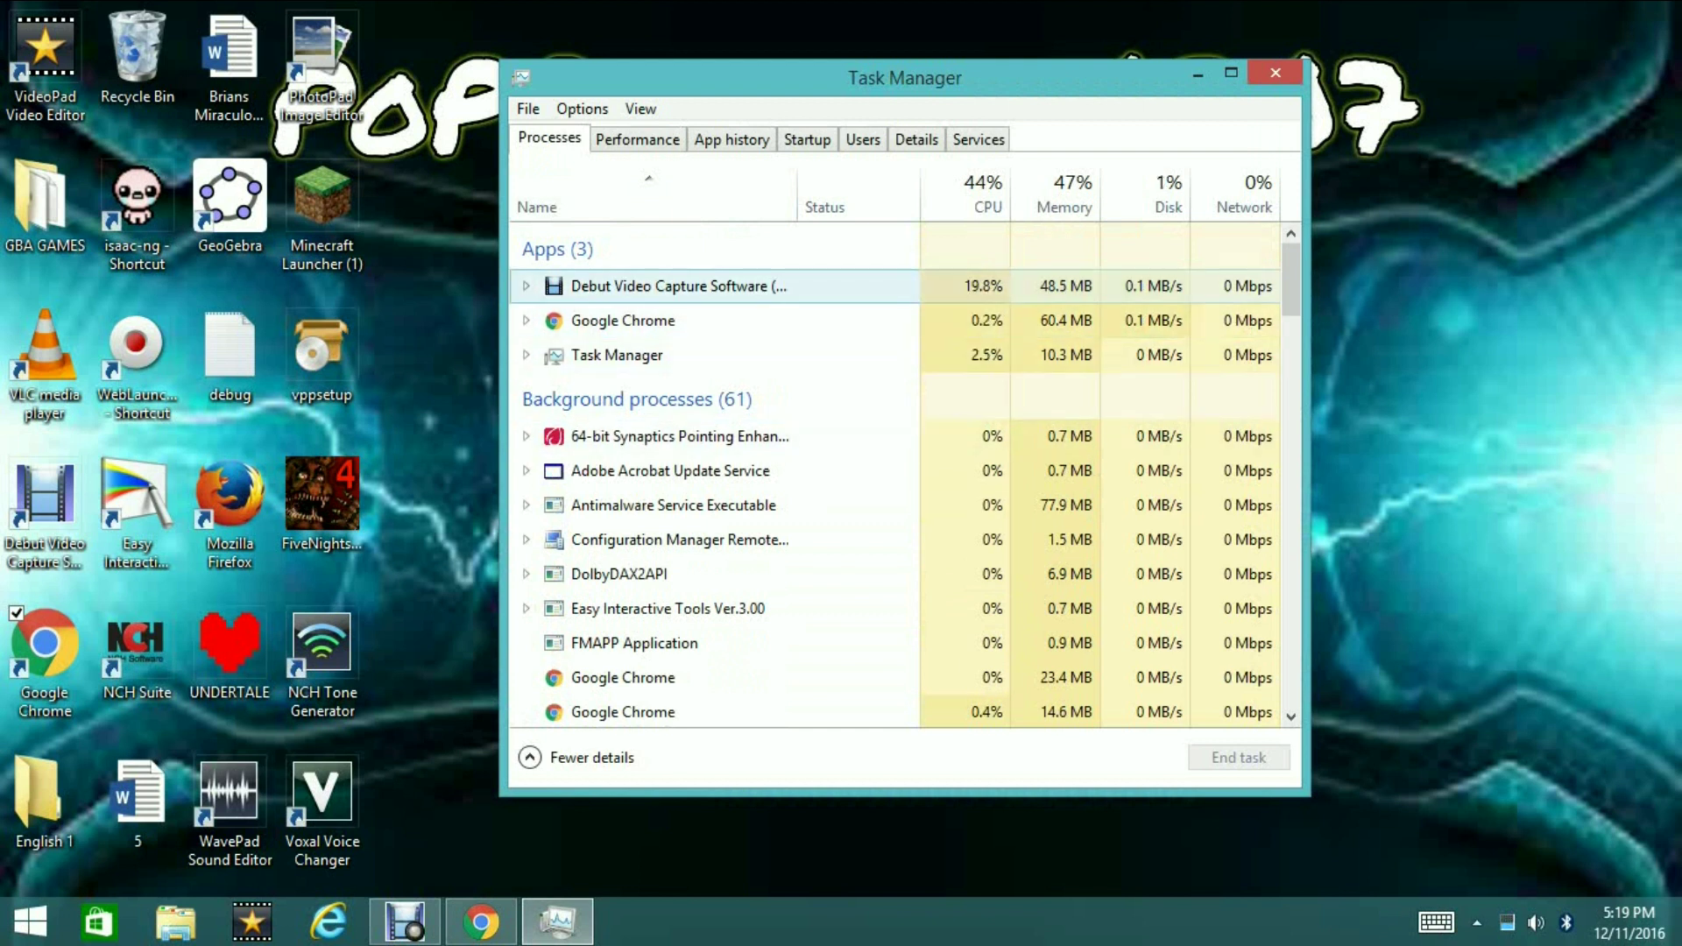
right_click(677, 317)
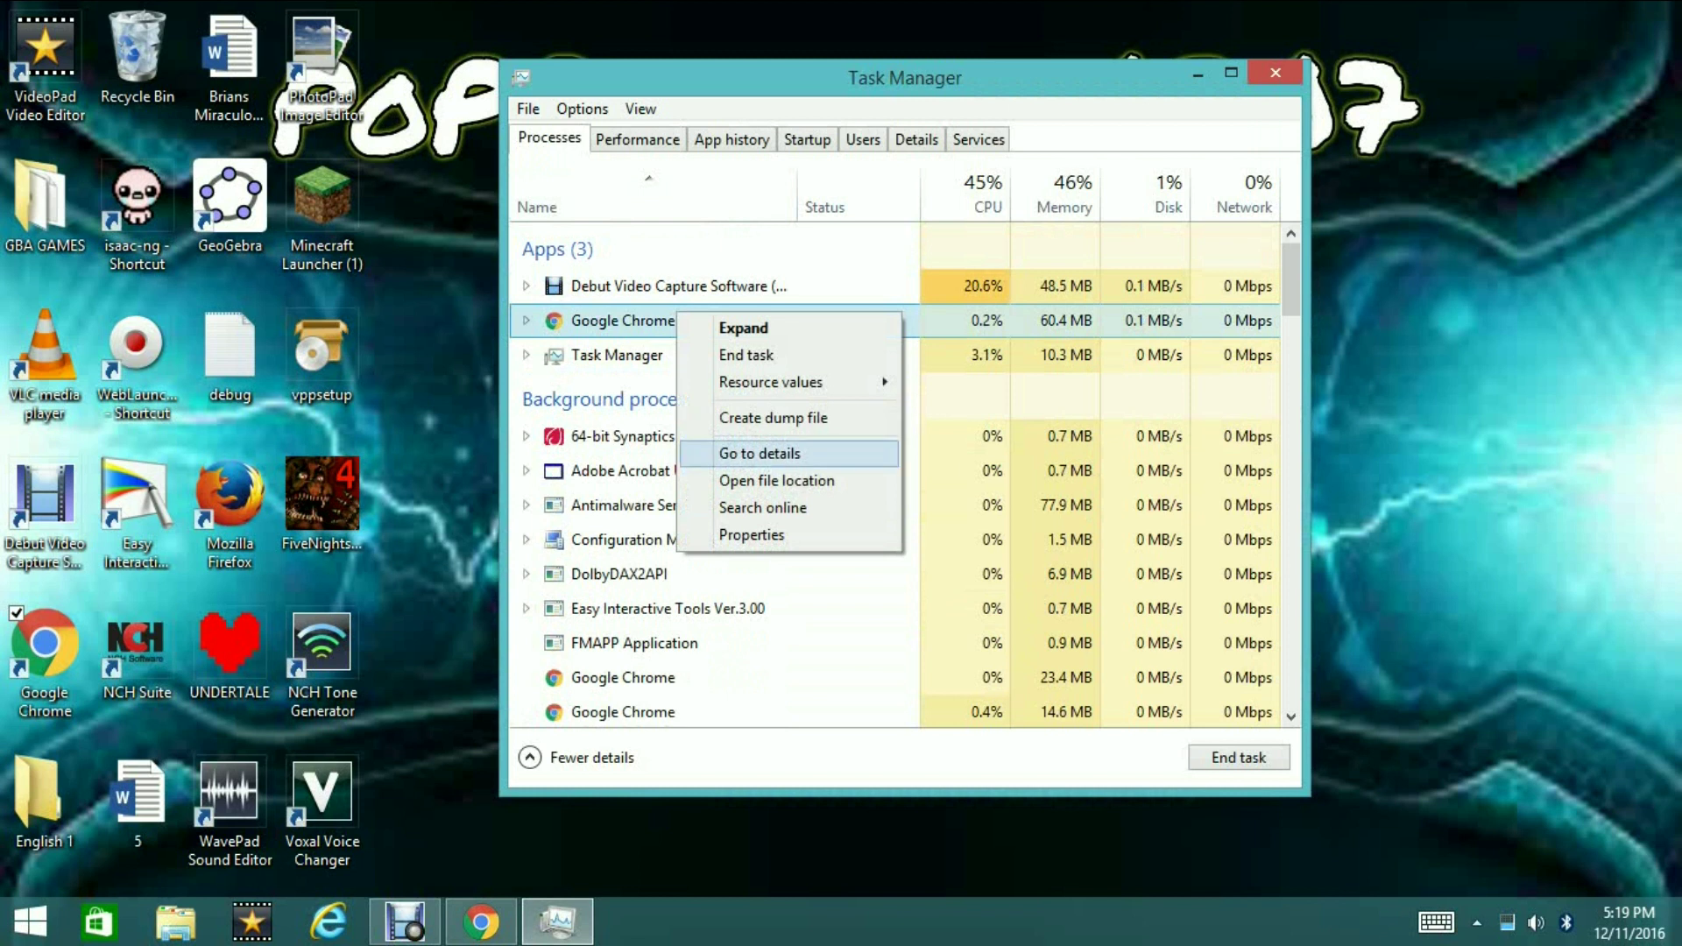
Use Go to details on Google Chrome to list chrome.exe and debut.exe in the Details tab.
left_click(759, 453)
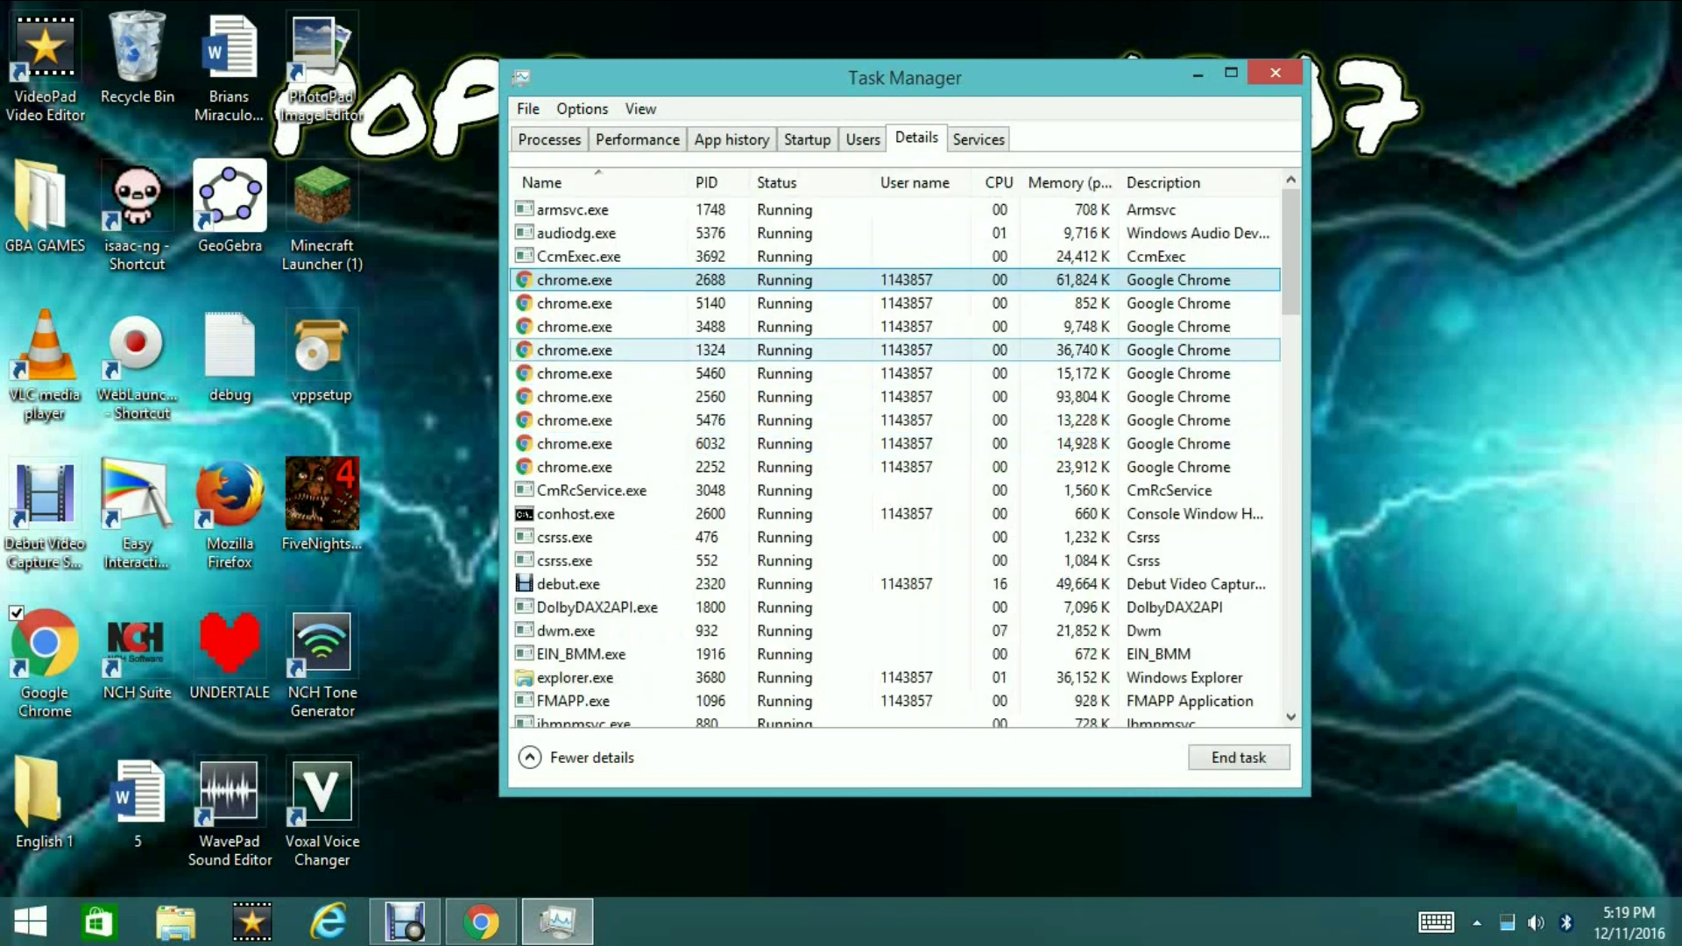
scroll(894, 351, "down", 2)
scroll(893, 351, "up", 2)
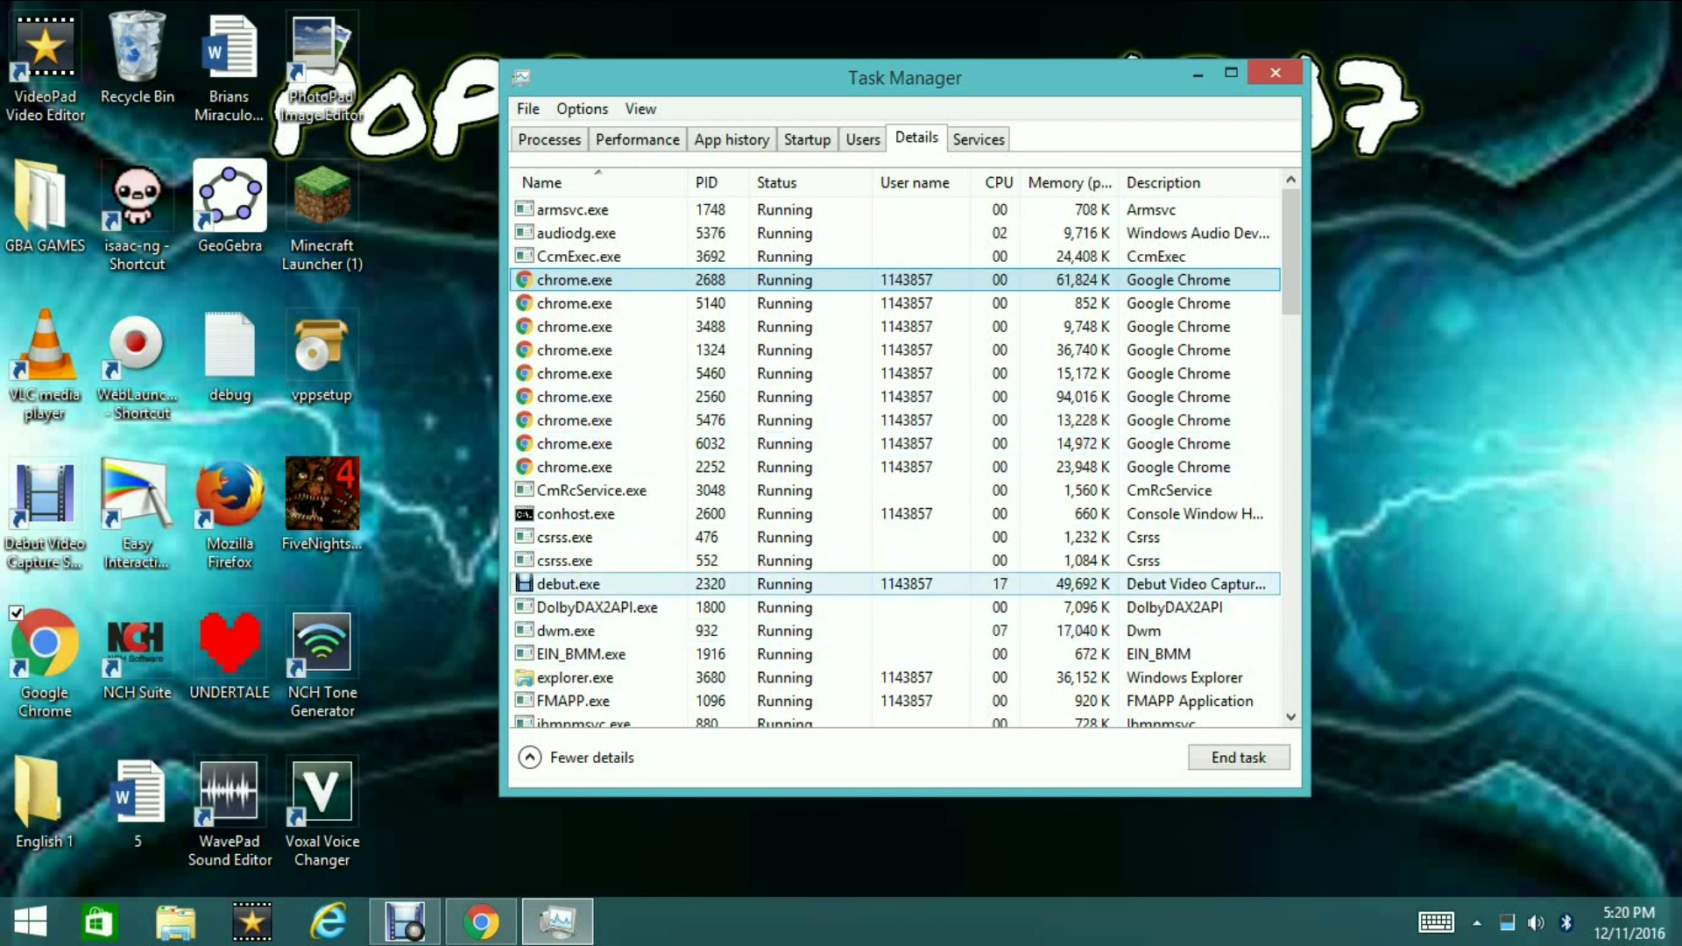
Set debut.exe's priority to High, confirm the change, and close Task Manager.
right_click(806, 585)
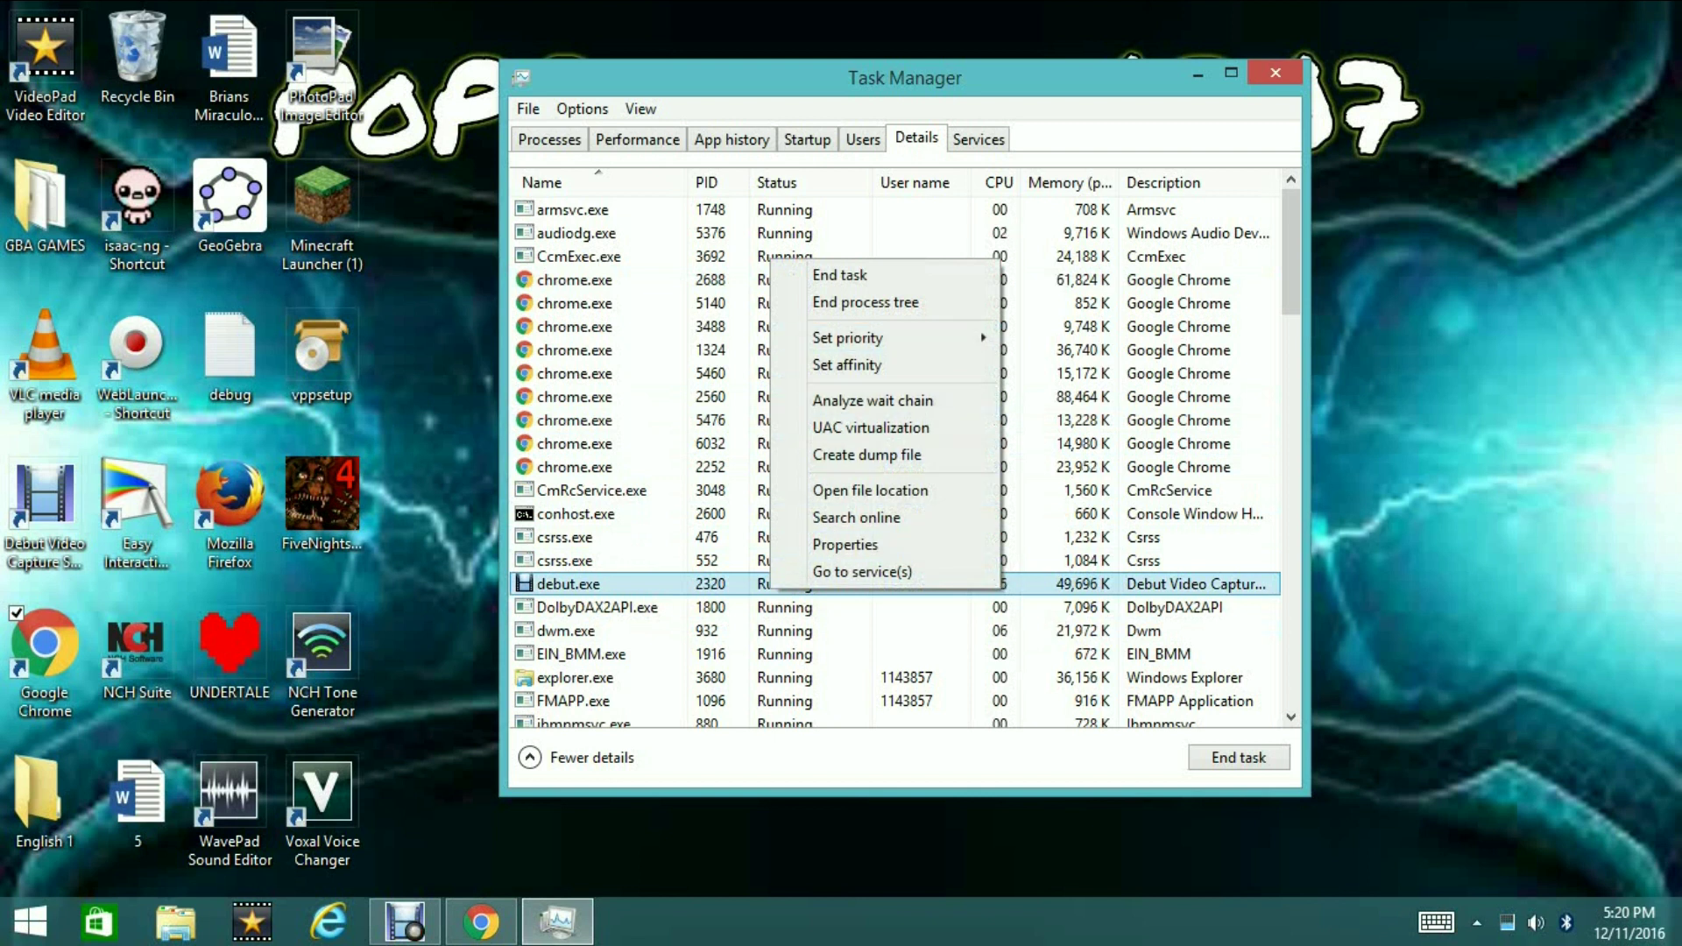
mouse_move(876, 337)
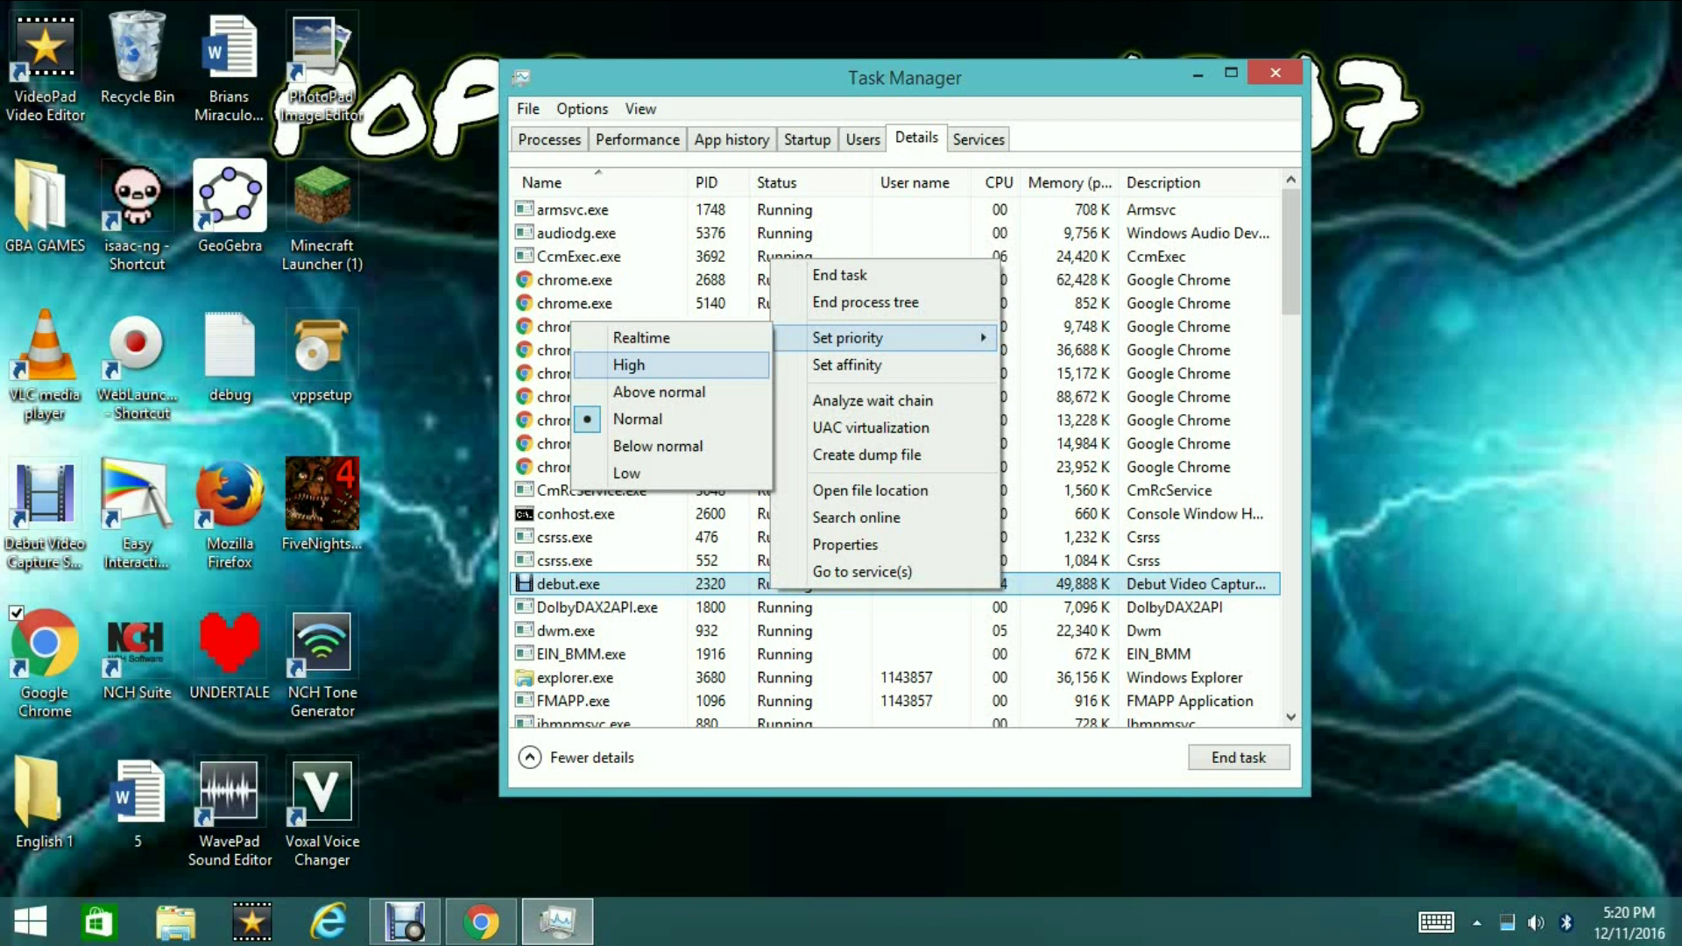
key("Down")
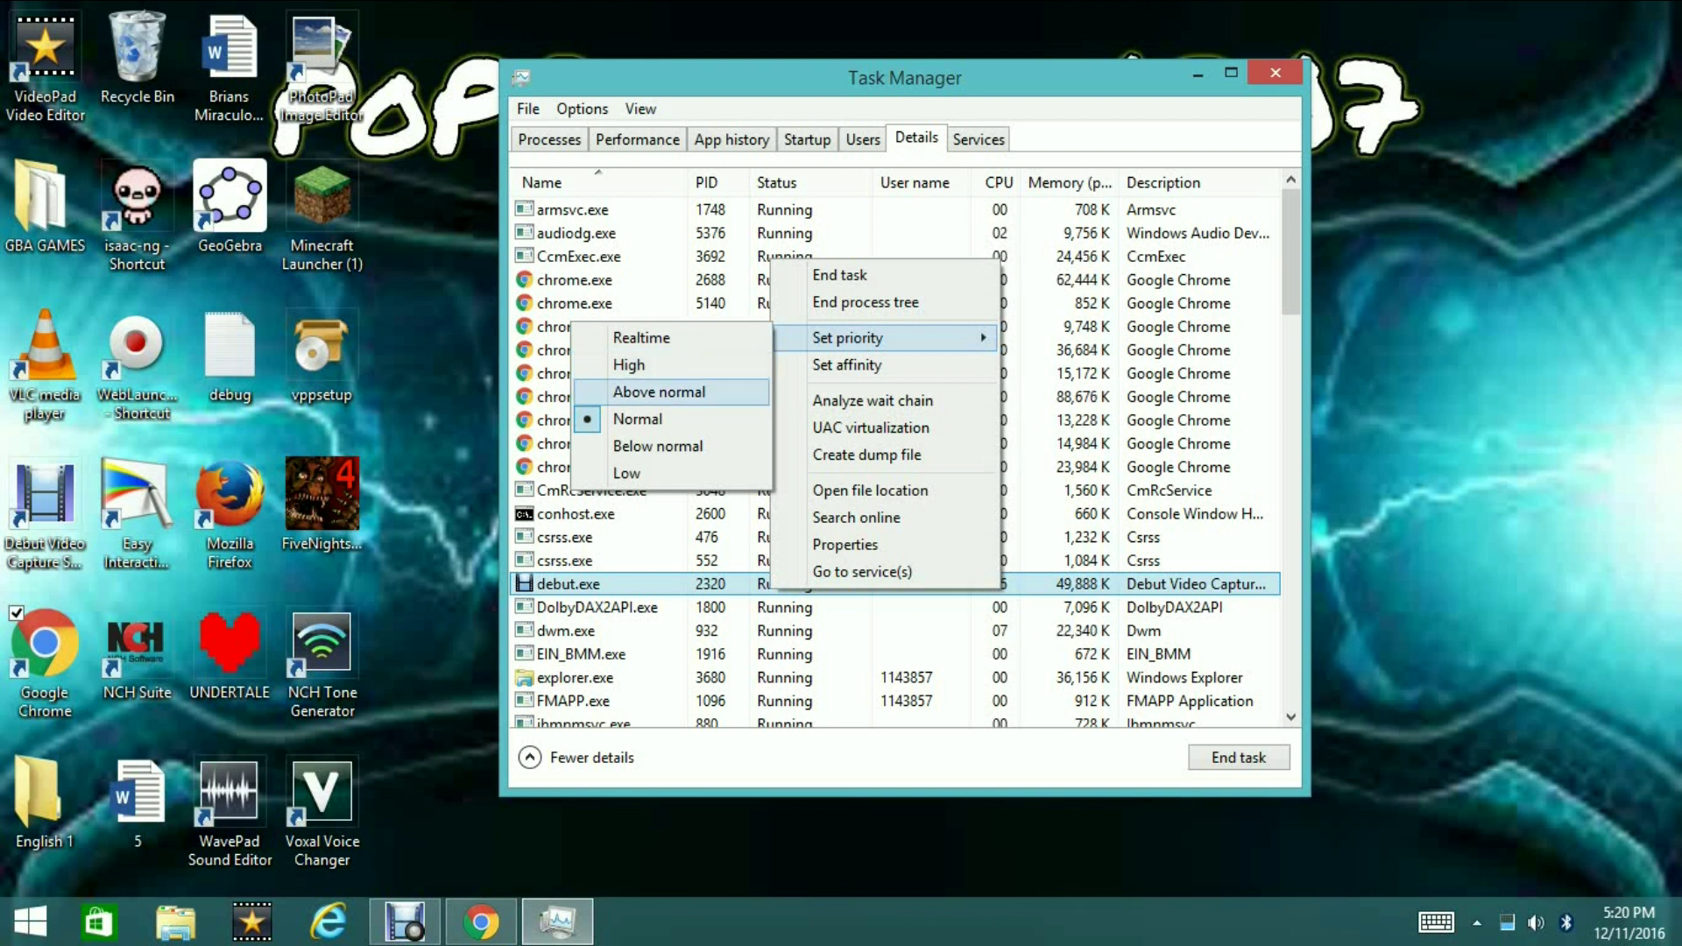
key("Up")
key("Down")
key("Up")
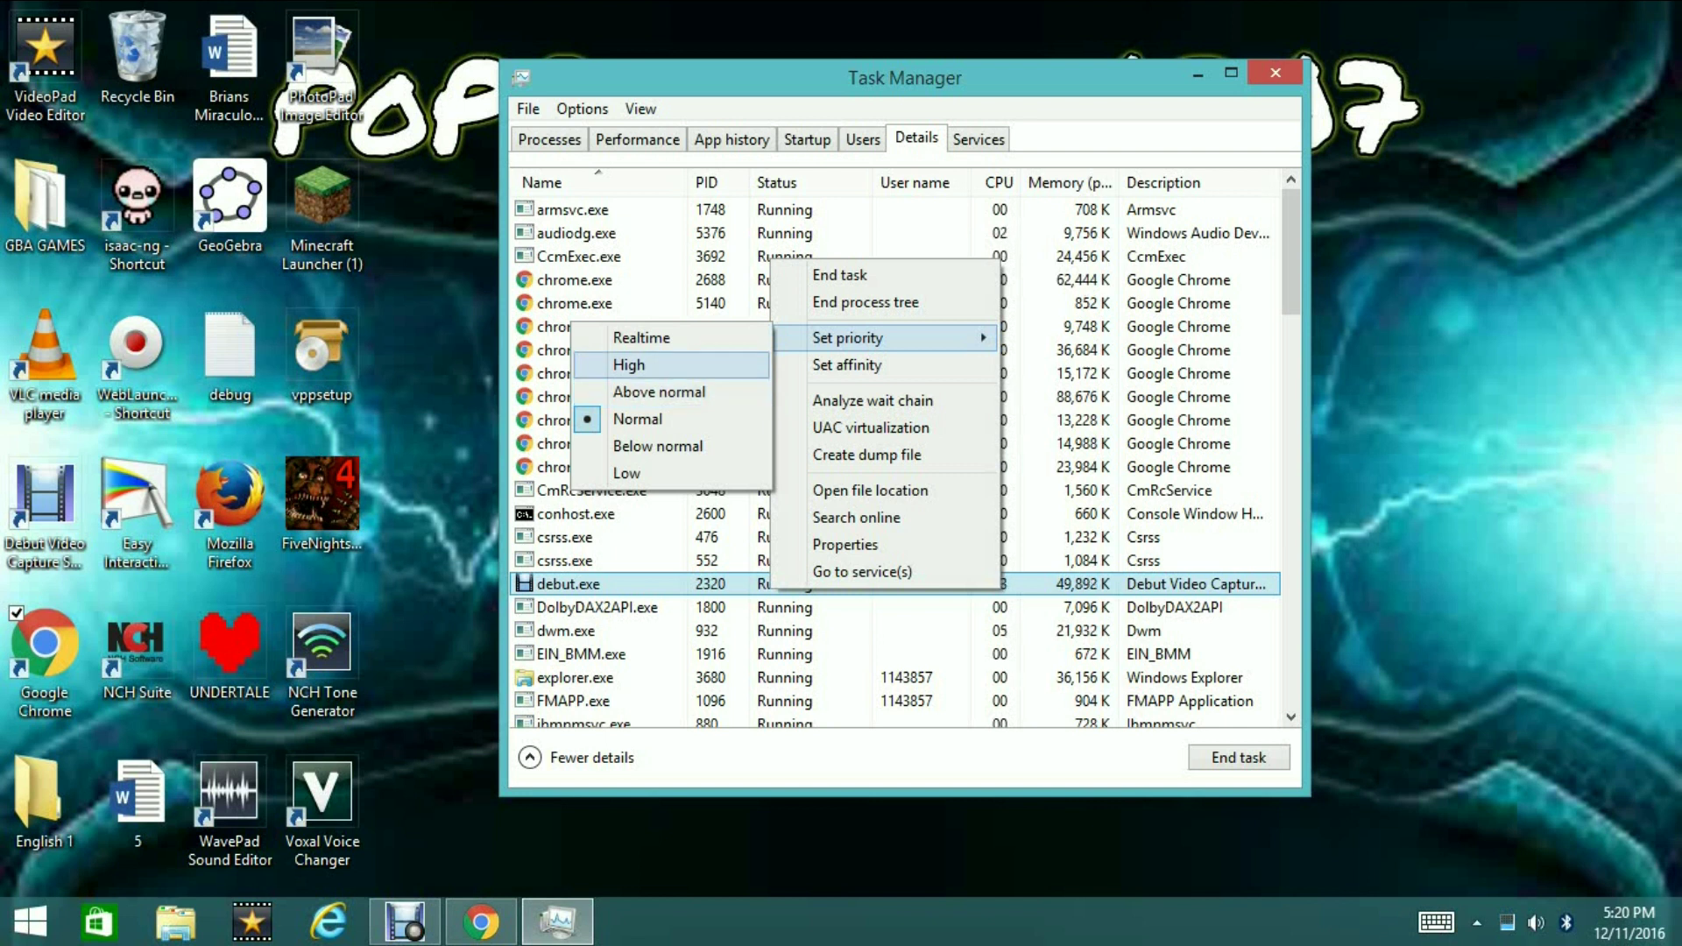
key("Down")
key("Up")
key("Up")
key("Down")
key("Return")
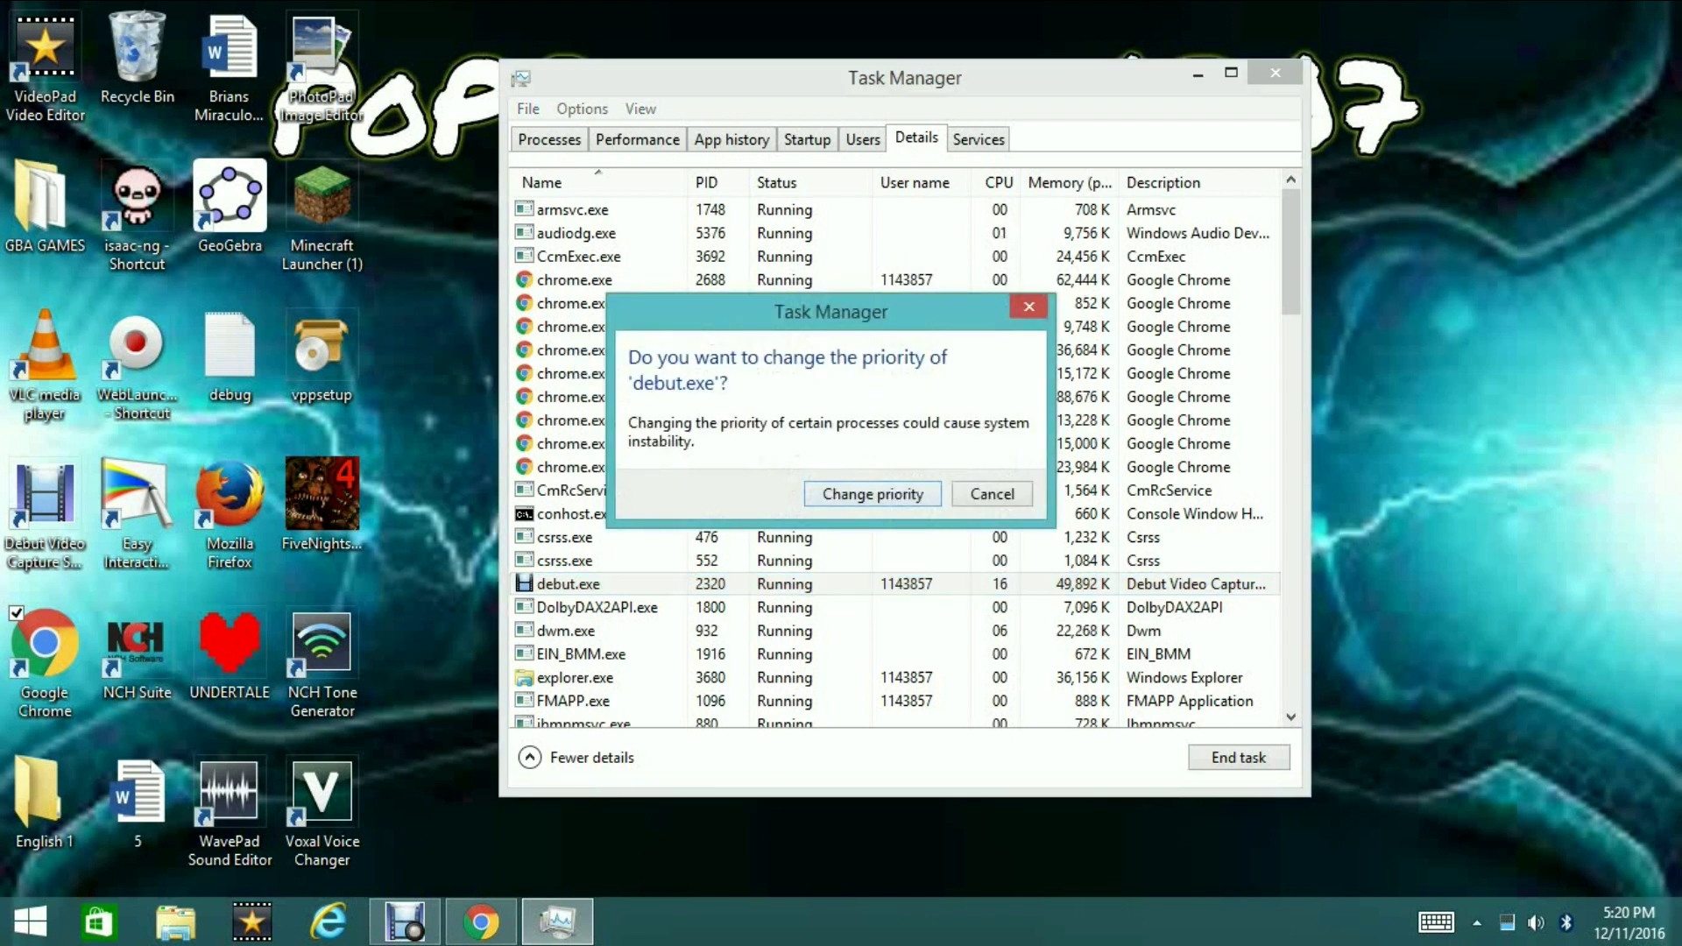
key("Return")
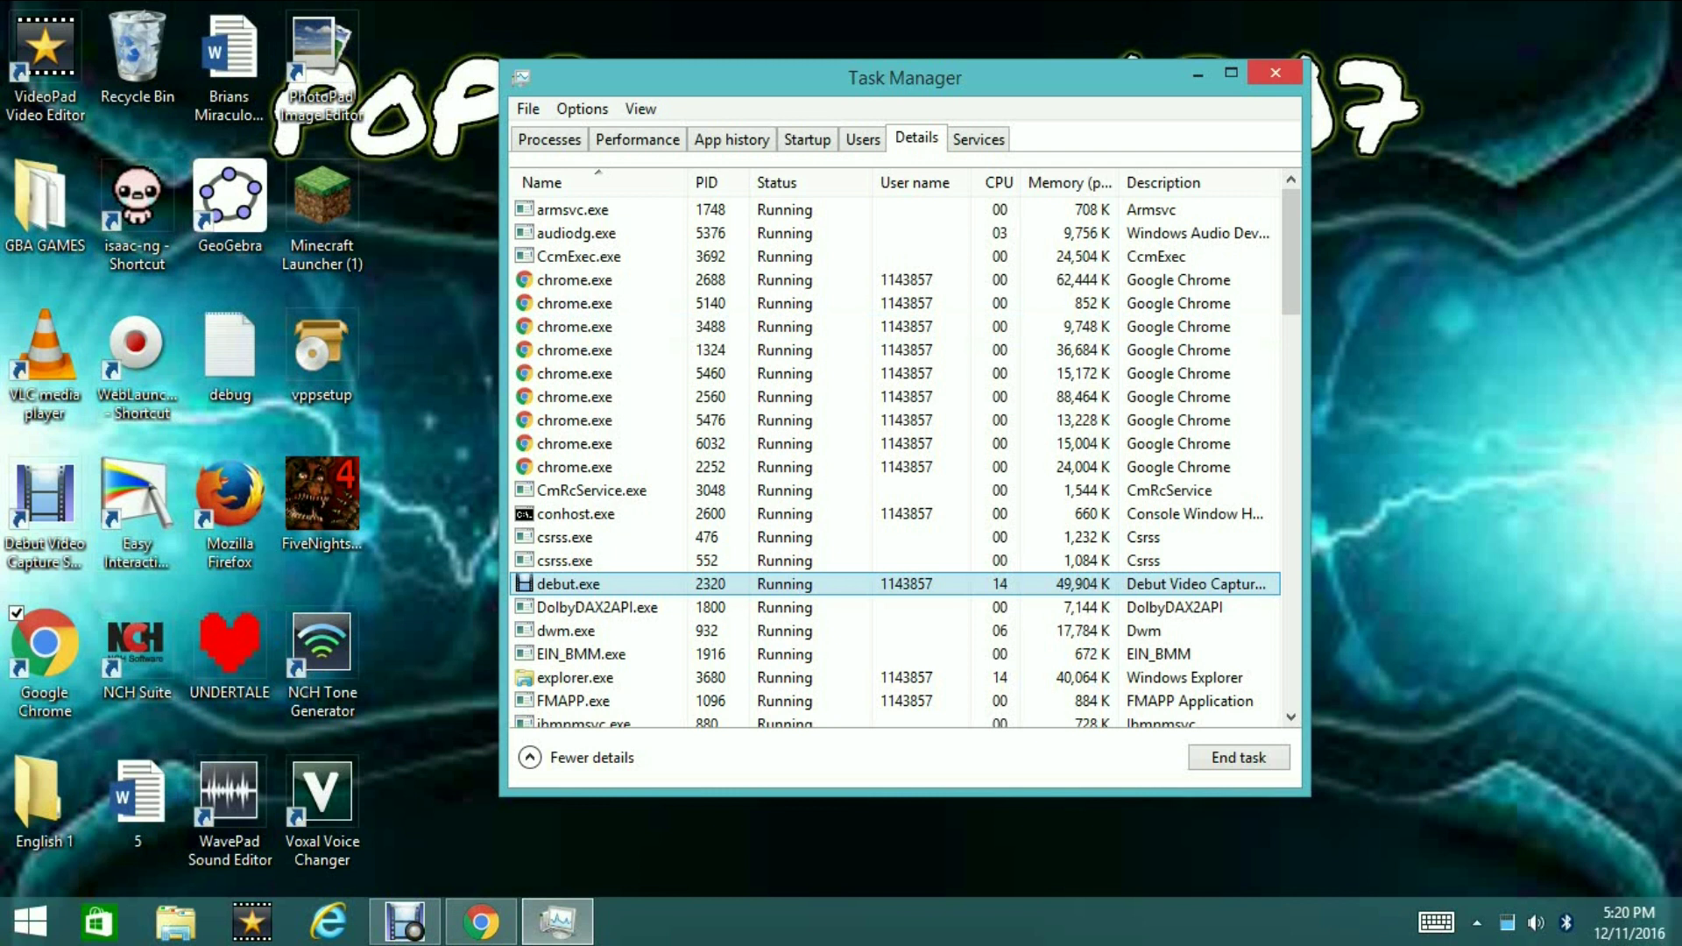
key("alt+F4")
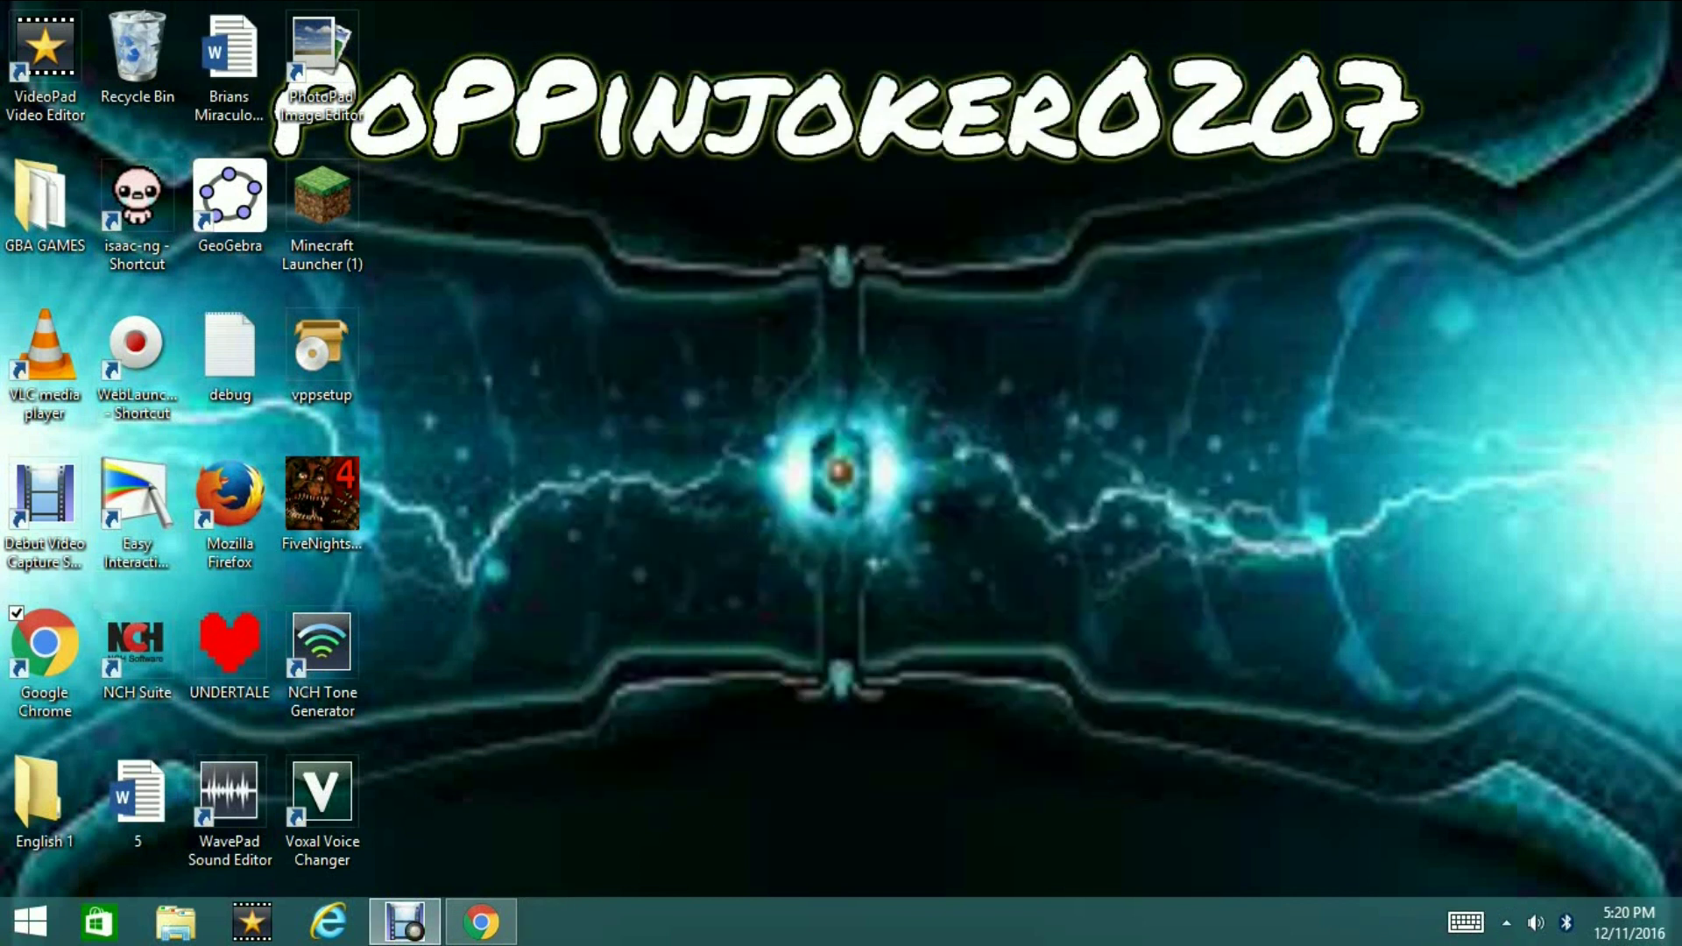
Select and then deselect the PhotoPad Image Editor shortcut on the desktop.
mouse_move(404, 921)
left_click(321, 61)
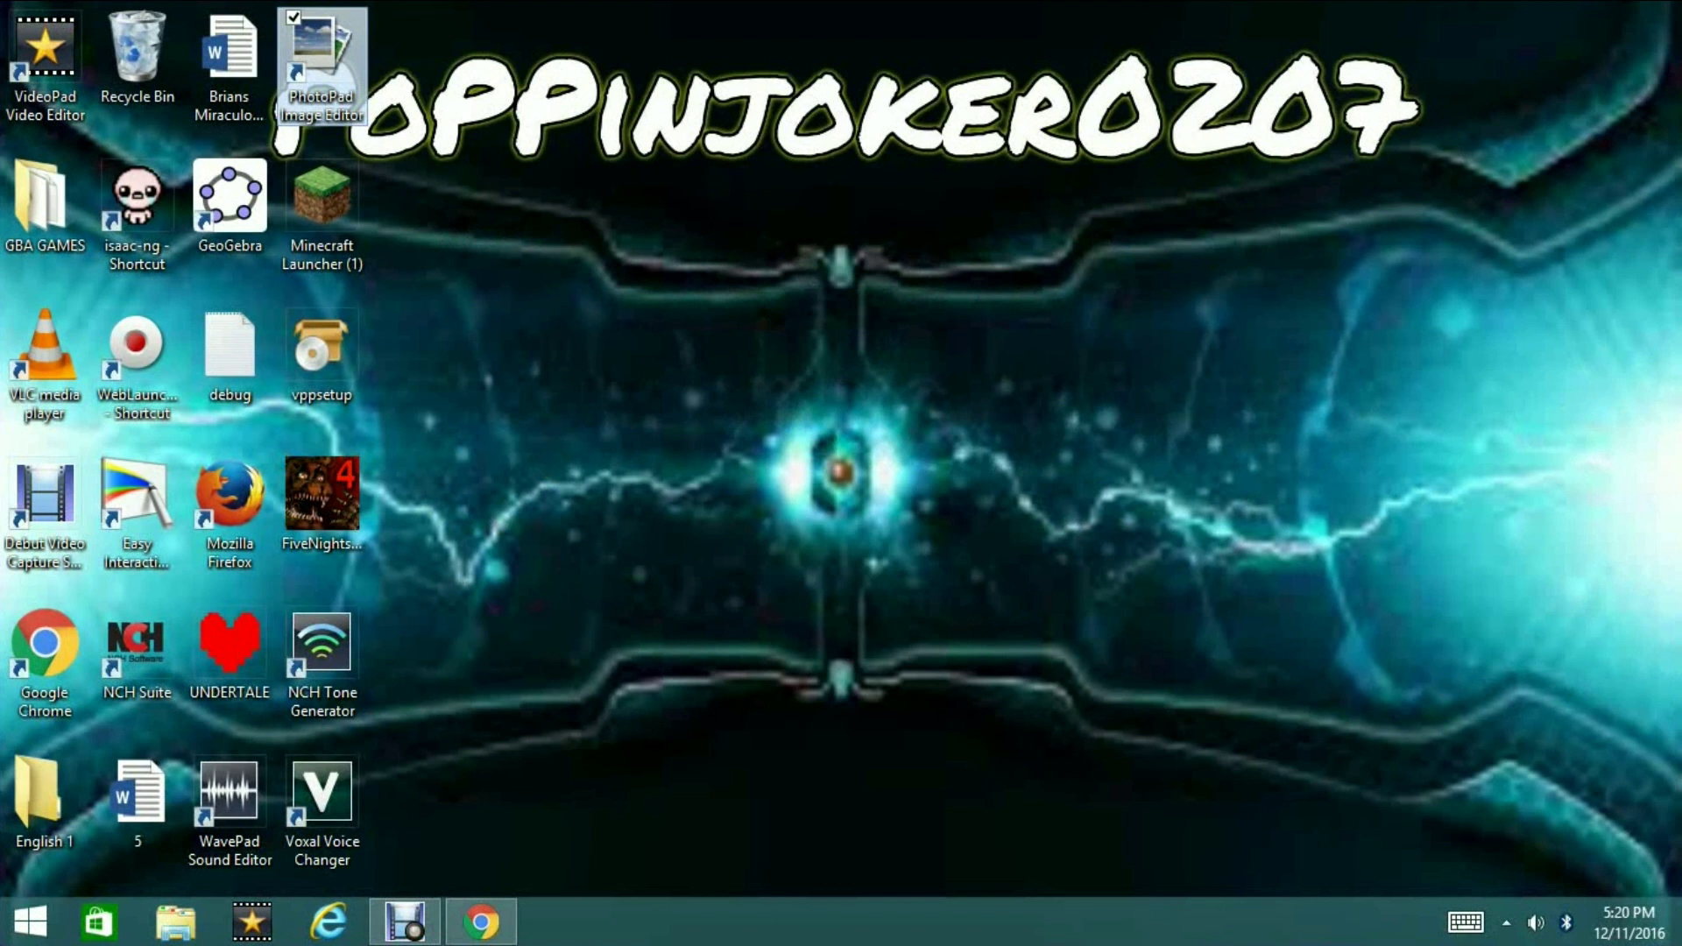
left_click_drag(401, 24, 1665, 873)
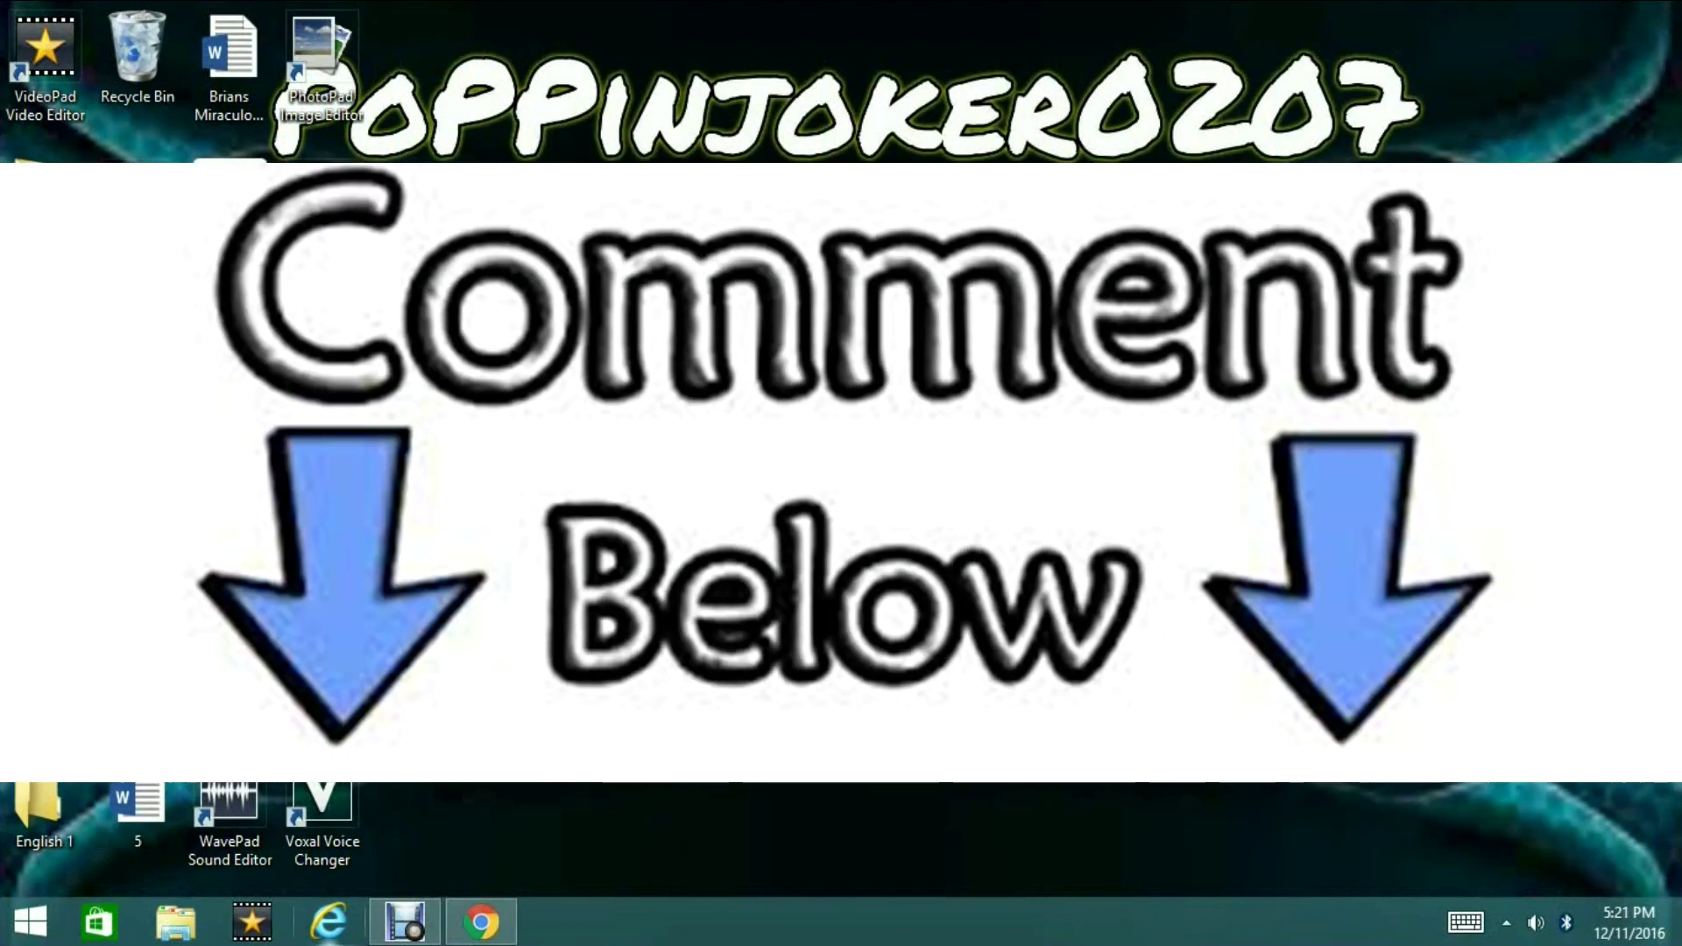
left_click_drag(383, 801, 822, 870)
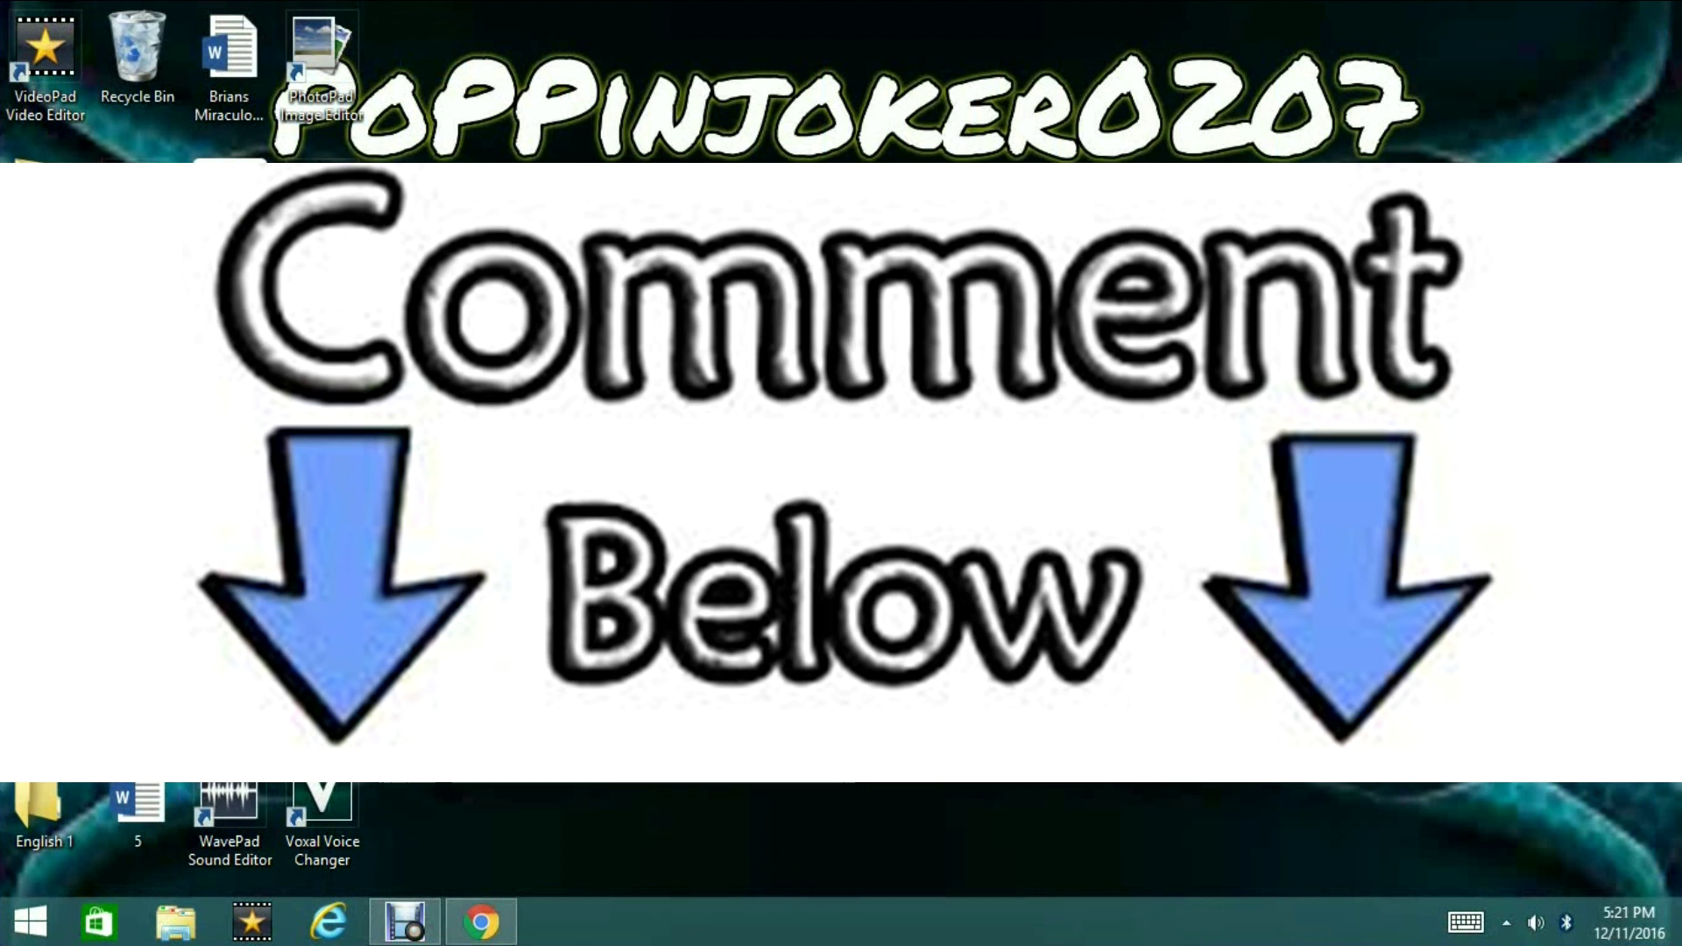
mouse_move(405, 922)
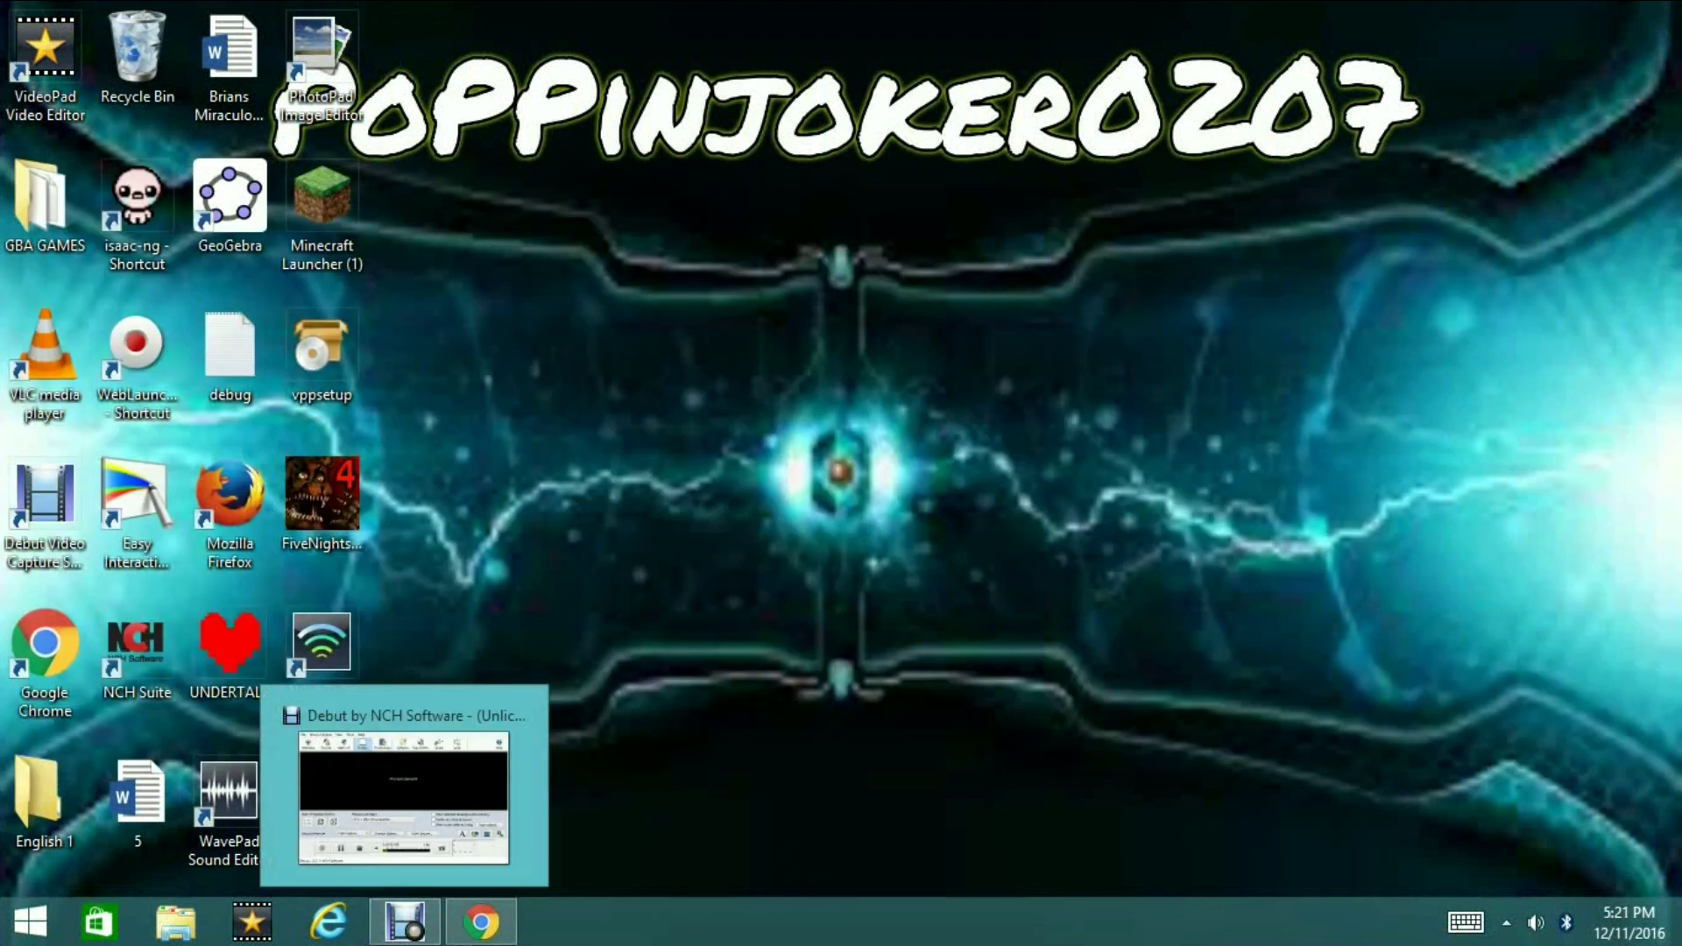